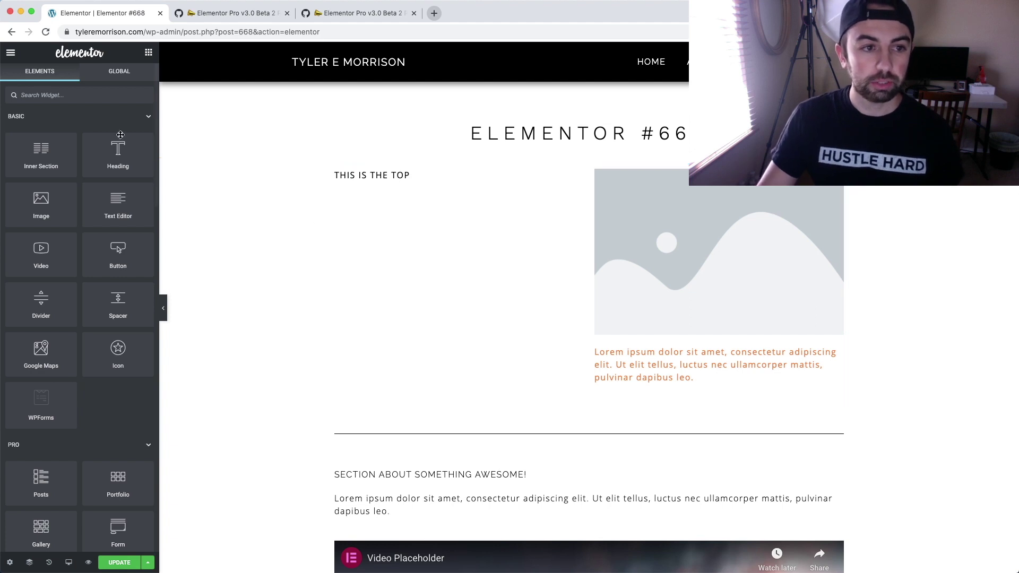
# Step: Go from the Elementor editor's main menu to the Theme Builder overview
pyautogui.click(11, 53)
pyautogui.click(105, 124)
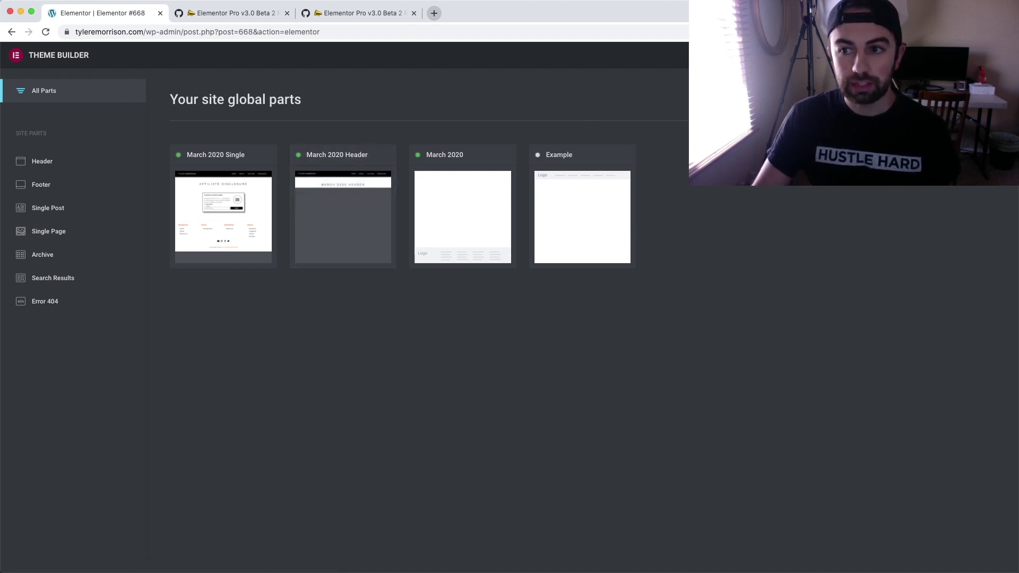
pyautogui.press('Escape')
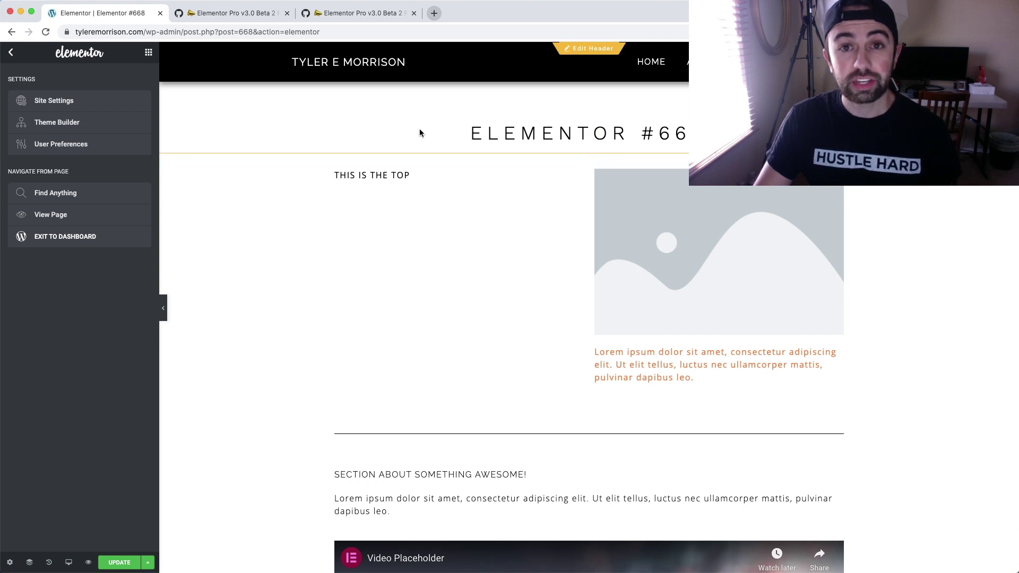
pyautogui.click(101, 123)
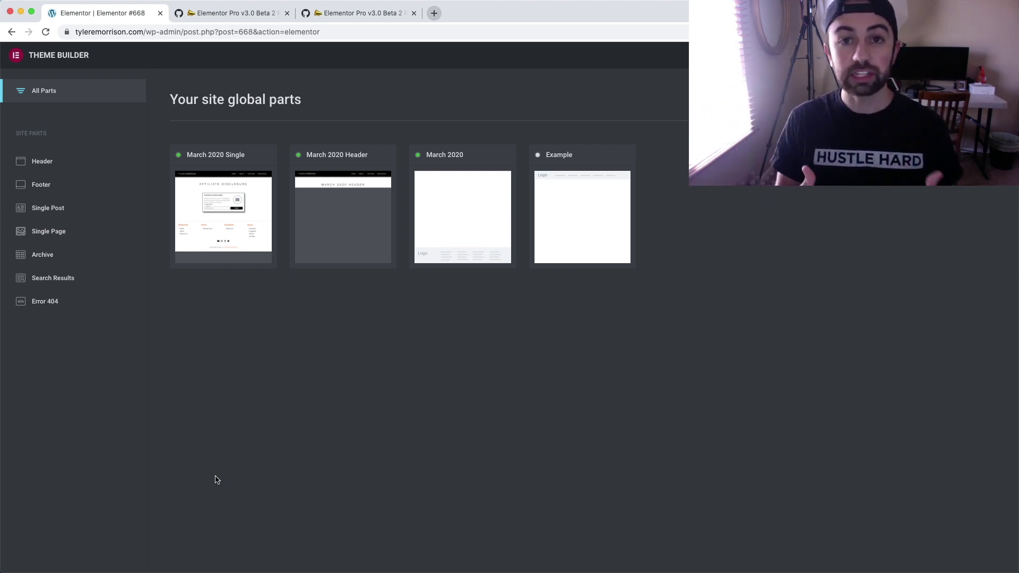
pyautogui.click(72, 307)
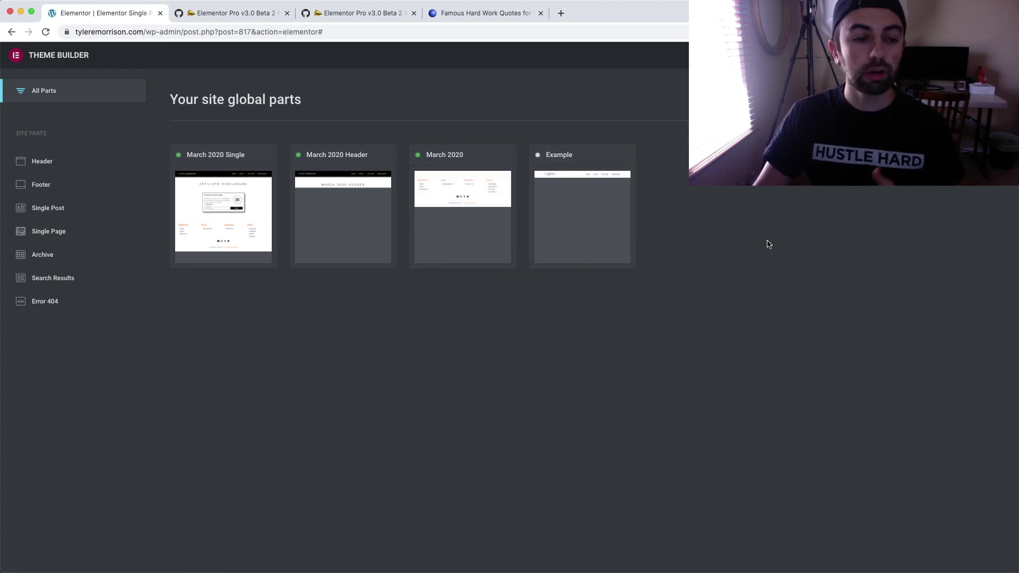
pyautogui.moveTo(46, 301)
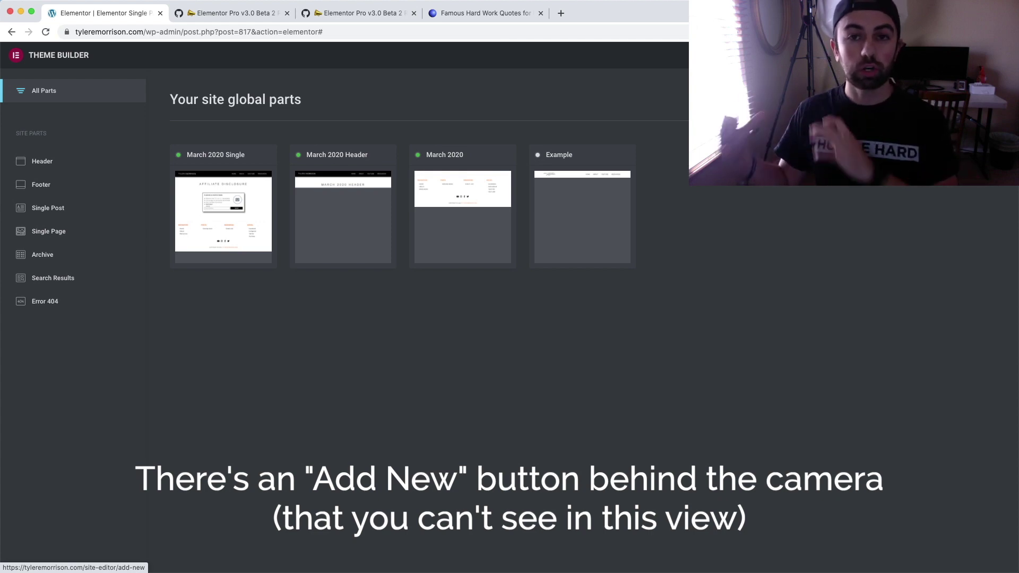
# Step: Add a new Single Page template from the Theme Builder
pyautogui.click(967, 99)
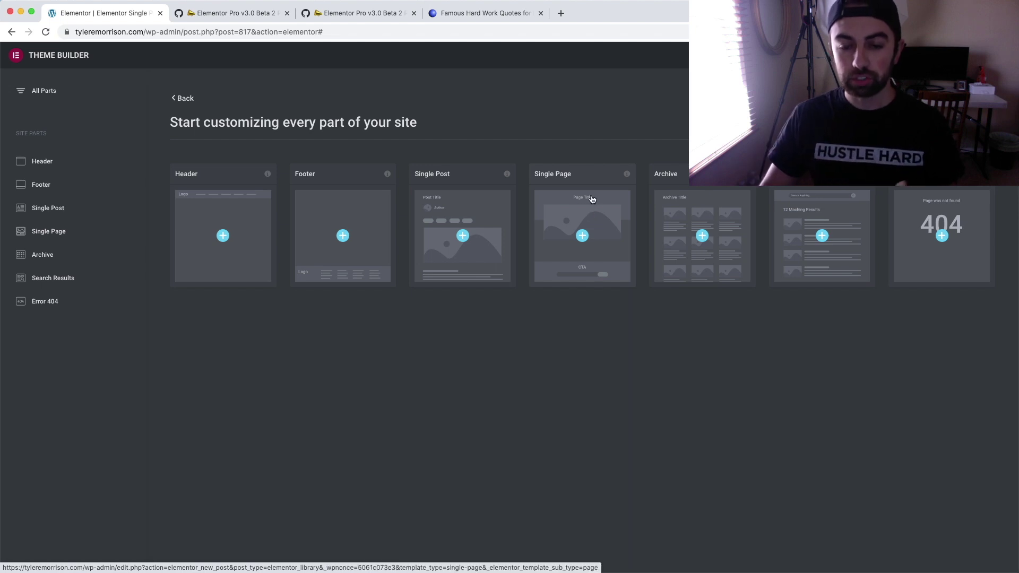
pyautogui.click(580, 227)
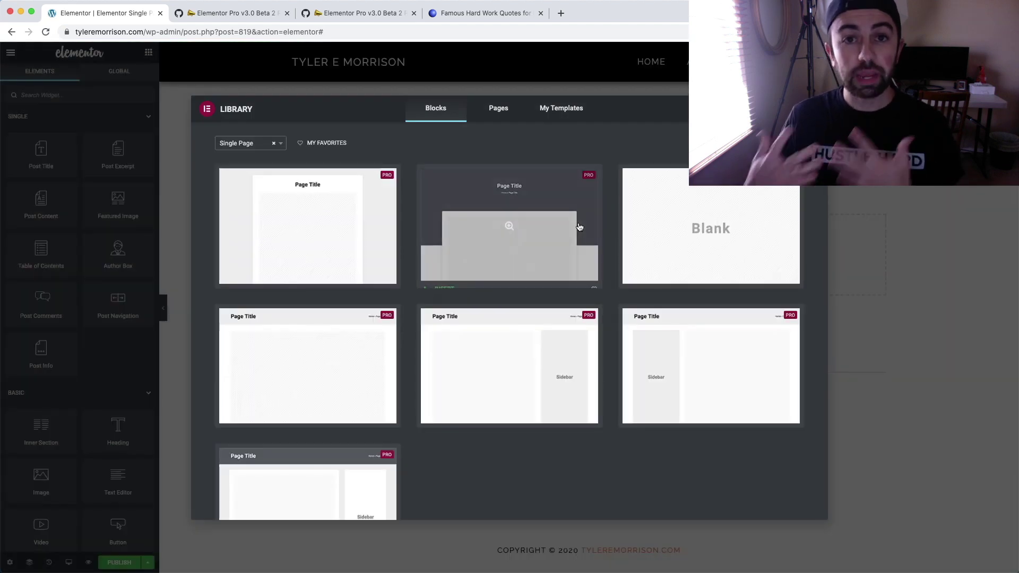
pyautogui.moveTo(508, 225)
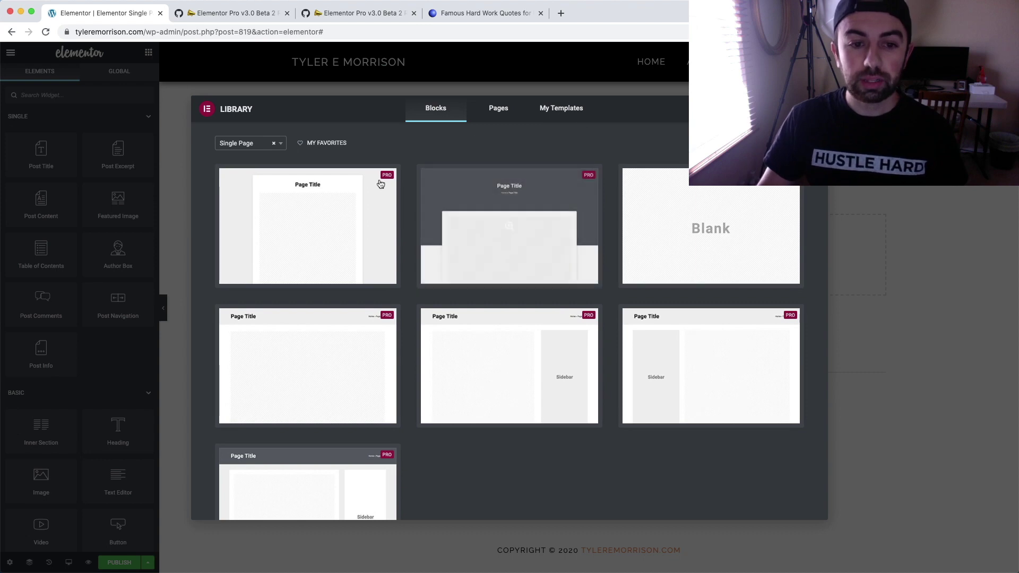
# Step: Browse the library's Blocks, Pages and My Templates, then close it to start blank
pyautogui.scroll(-3, 337, 371)
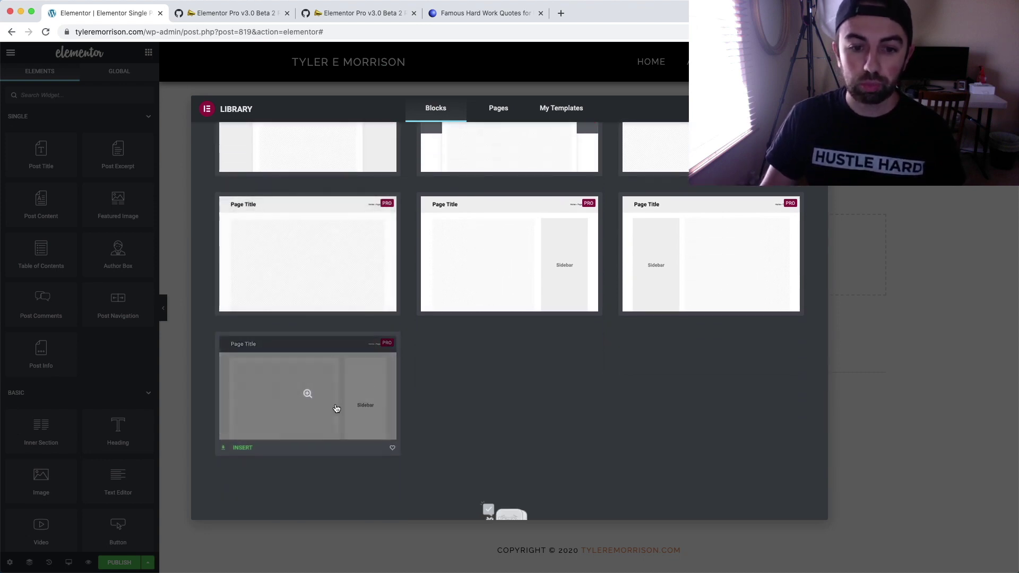
pyautogui.scroll(3, 541, 290)
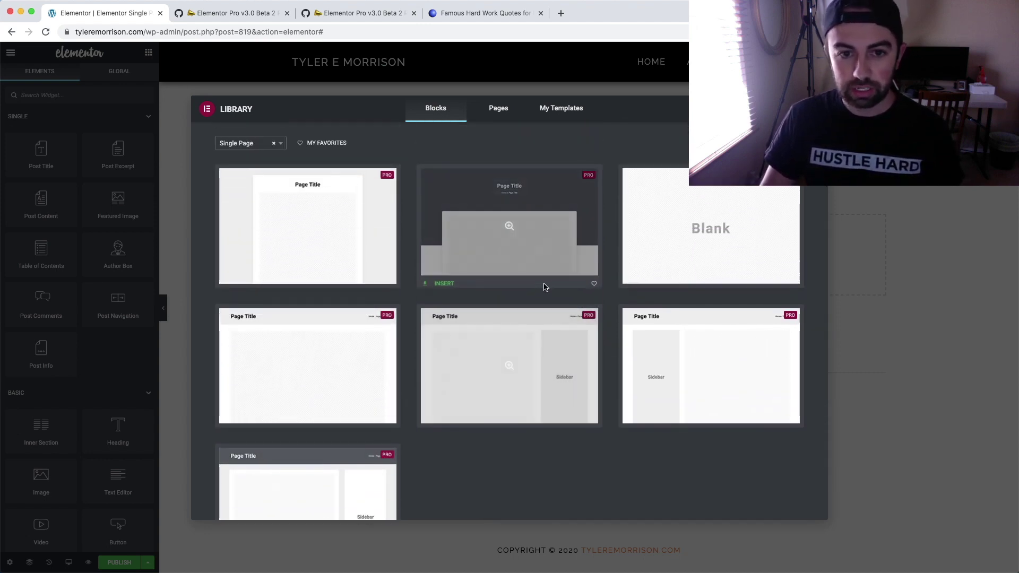
pyautogui.click(497, 107)
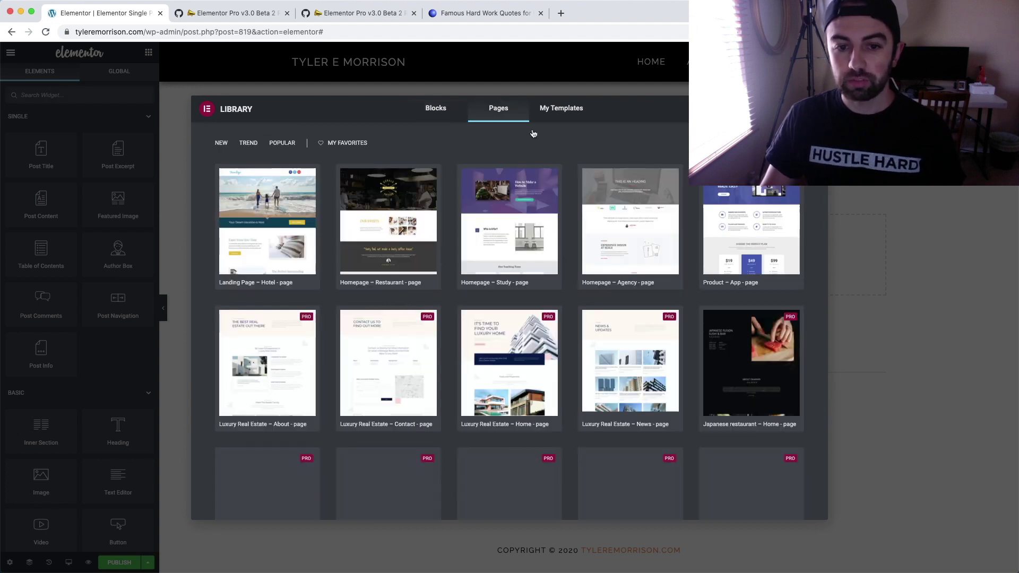
pyautogui.scroll(-5, 514, 266)
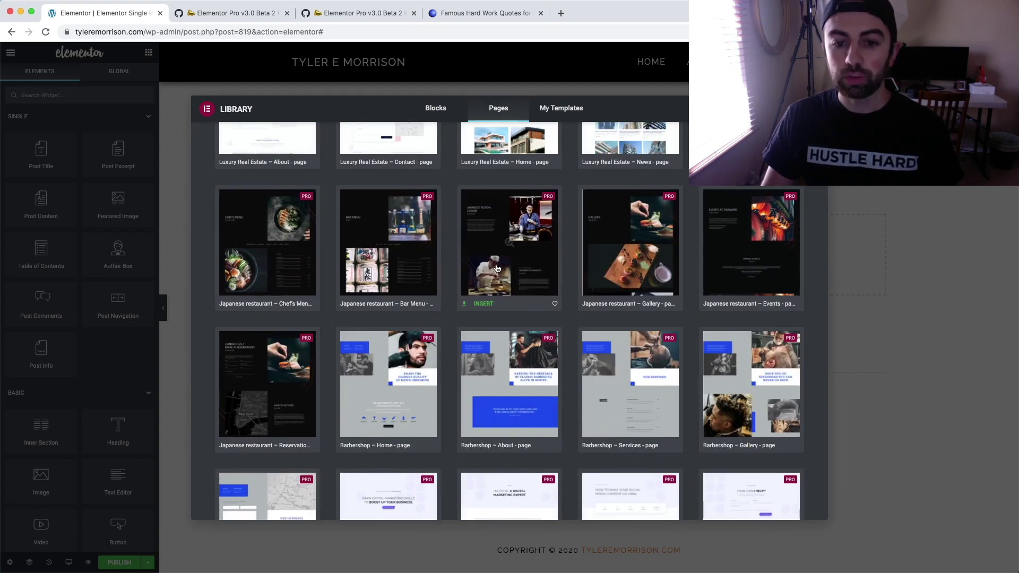
pyautogui.moveTo(629, 243)
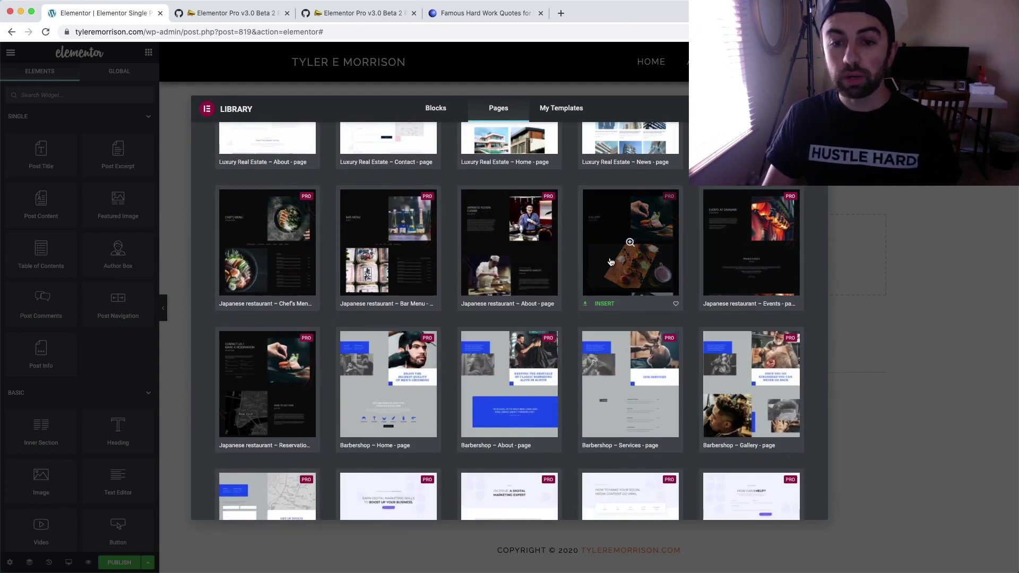
pyautogui.scroll(-3, 641, 255)
pyautogui.scroll(-1, 643, 254)
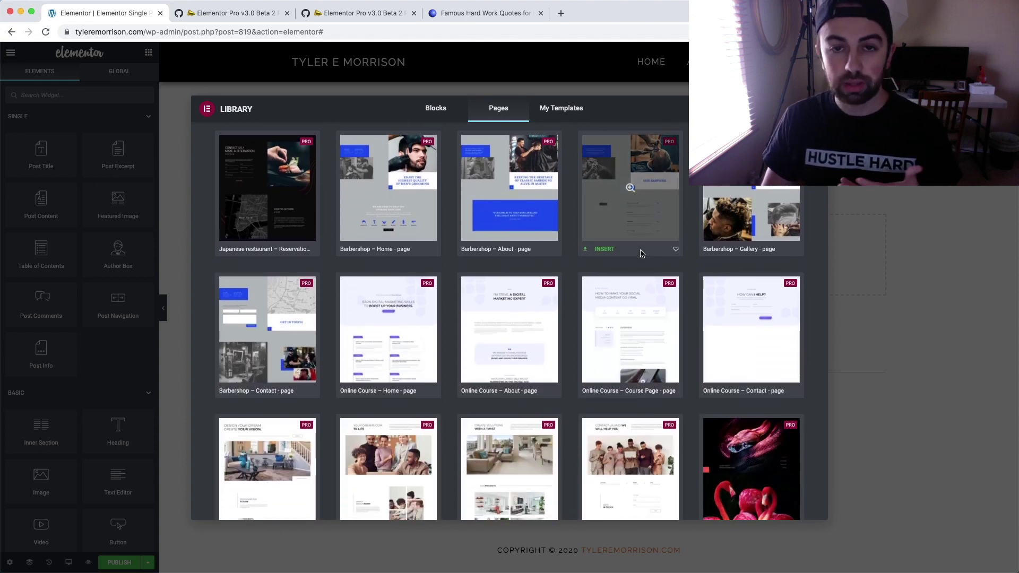
pyautogui.scroll(7, 642, 253)
pyautogui.click(565, 112)
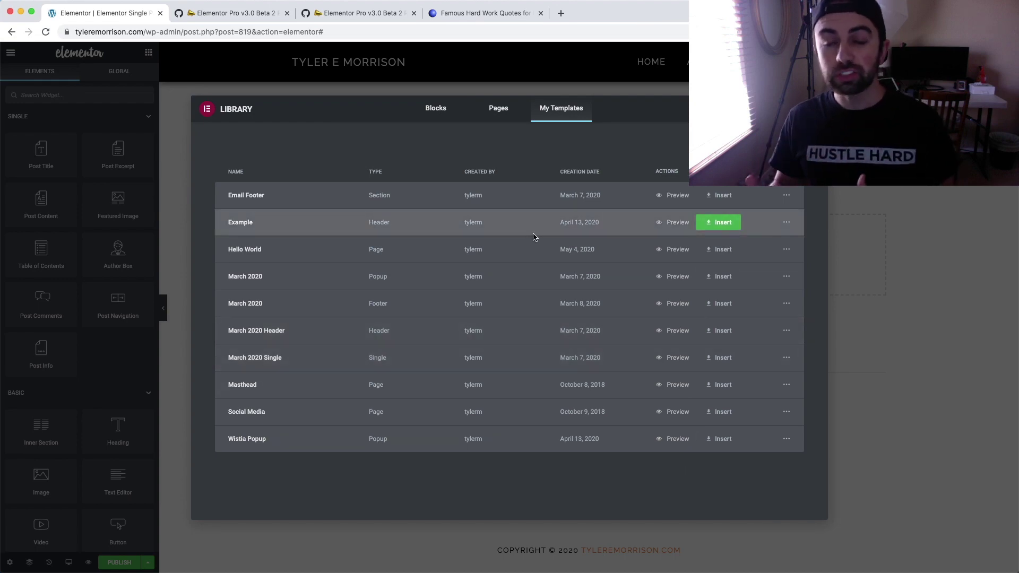
pyautogui.click(812, 109)
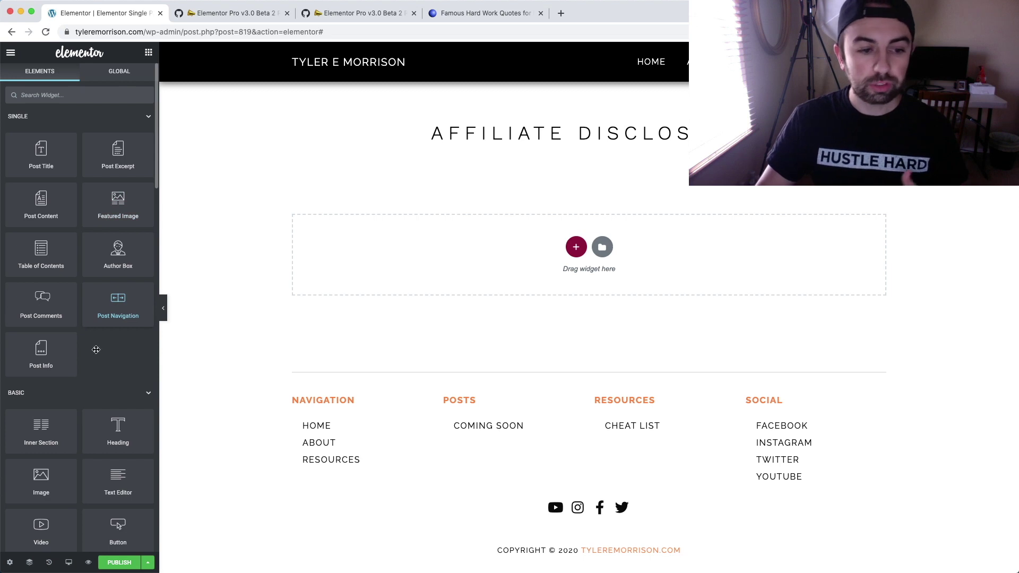
# Step: Add a Heading widget and paste the Alexander Graham Bell quote as its title
pyautogui.moveTo(117, 433); pyautogui.dragTo(416, 269)
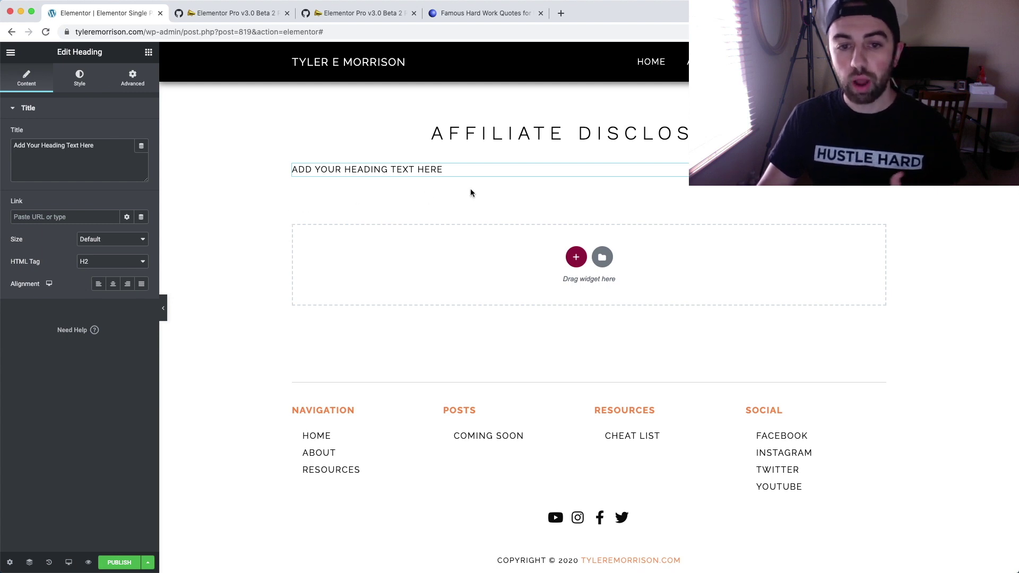
pyautogui.moveTo(126, 147); pyautogui.dragTo(29, 136)
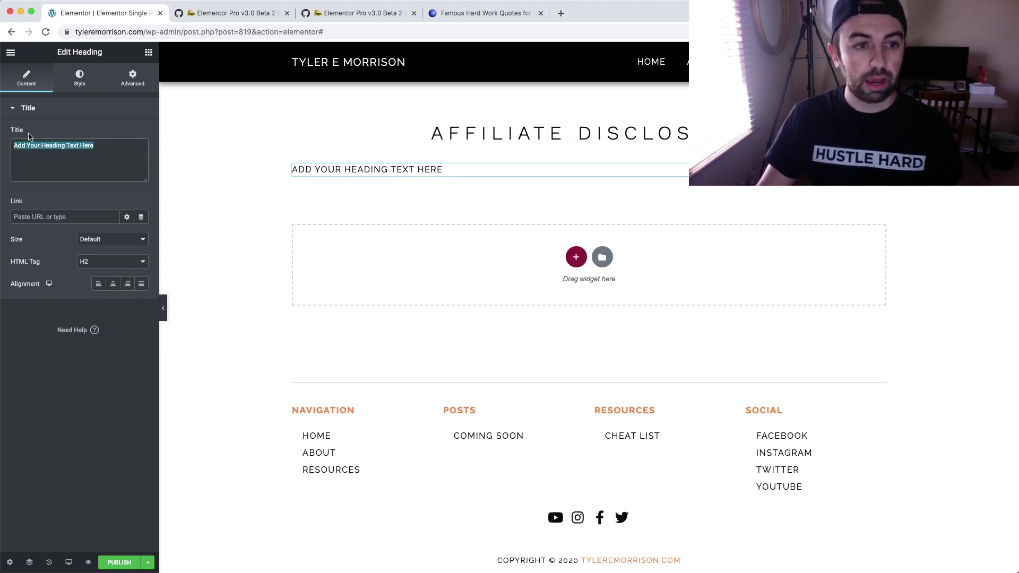
pyautogui.press('super+v')
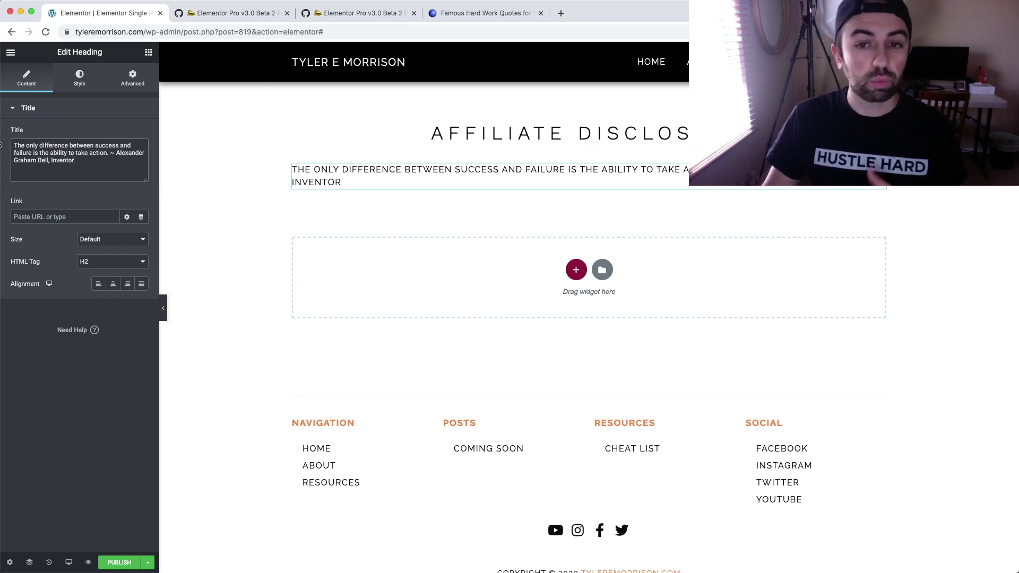
pyautogui.click(79, 74)
# Step: Set the quote heading to font size 13 and centre alignment, then bring up Publish settings
pyautogui.click(142, 157)
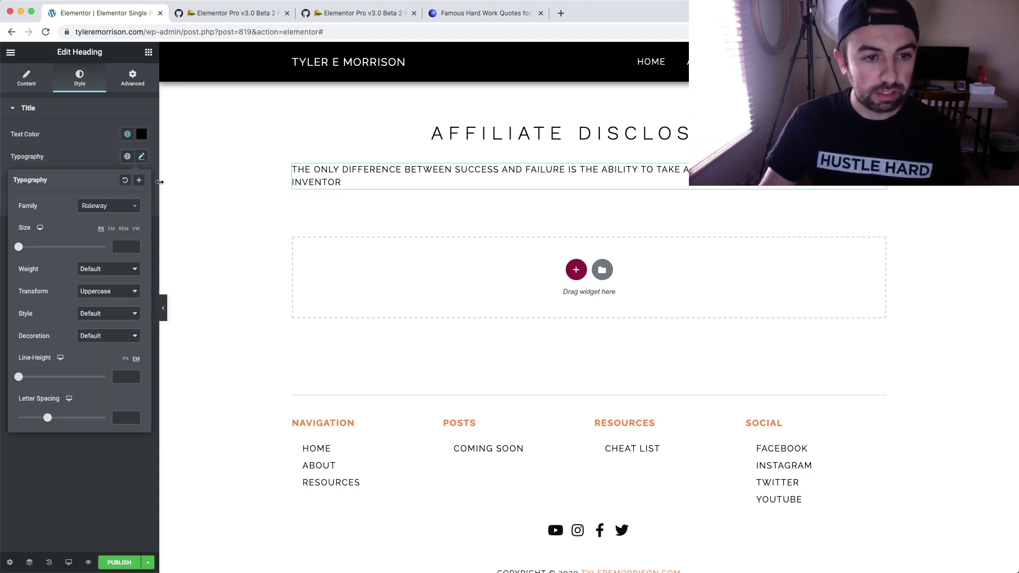
pyautogui.moveTo(20, 248); pyautogui.dragTo(26, 249)
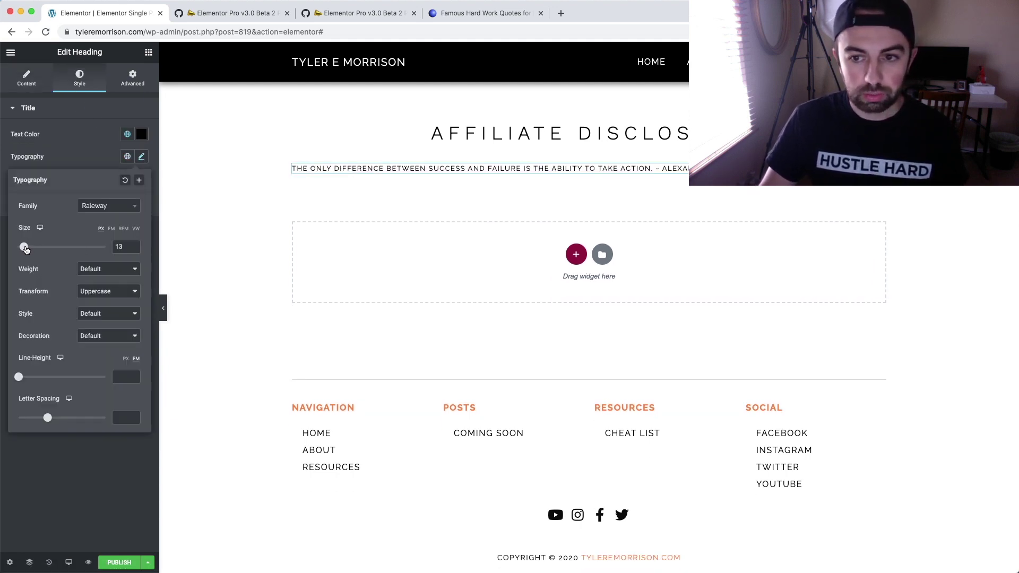
pyautogui.click(26, 77)
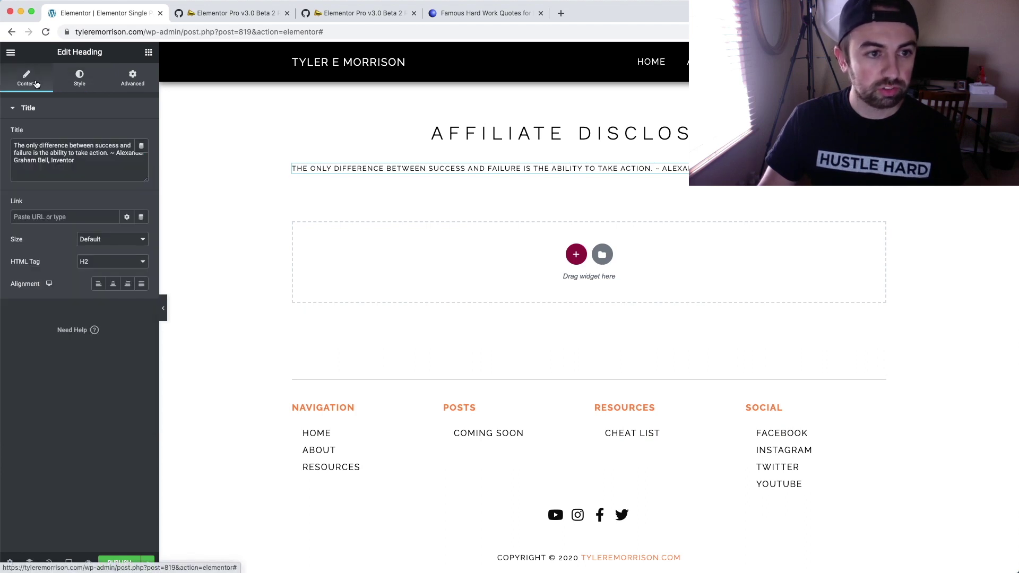
pyautogui.click(113, 284)
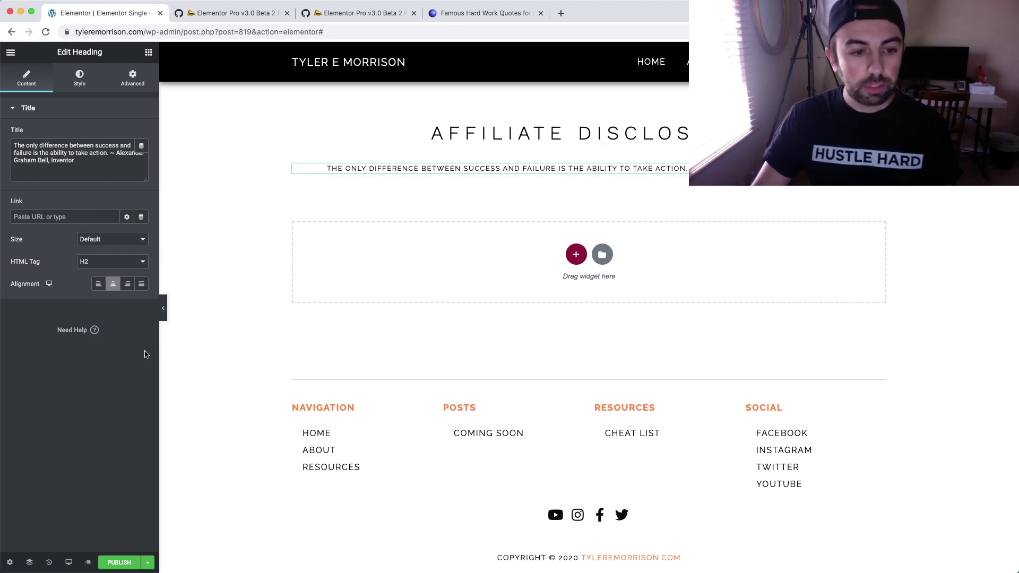
pyautogui.click(120, 564)
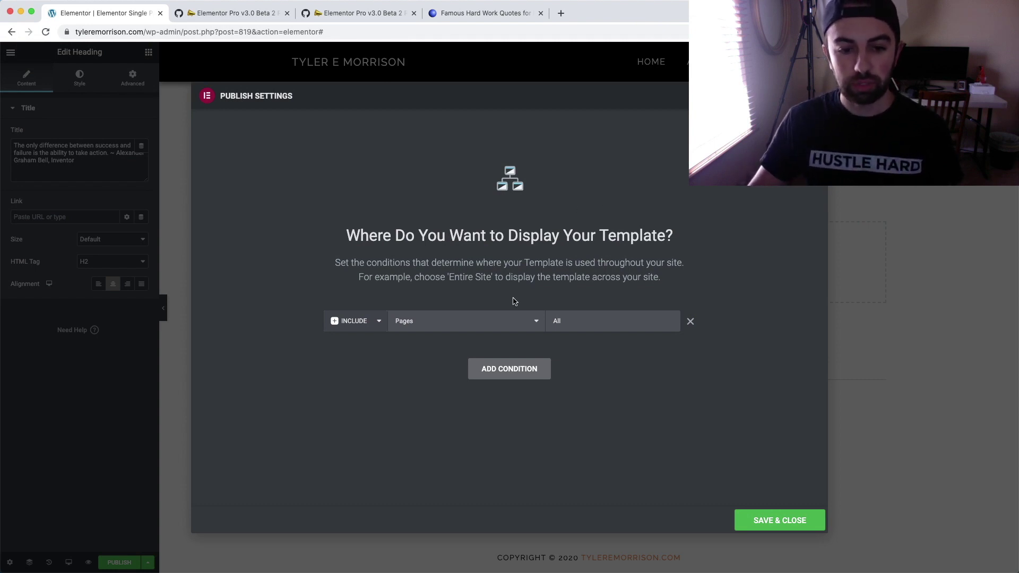
# Step: Keep the first display condition as Include > Pages
pyautogui.click(374, 321)
pyautogui.click(378, 322)
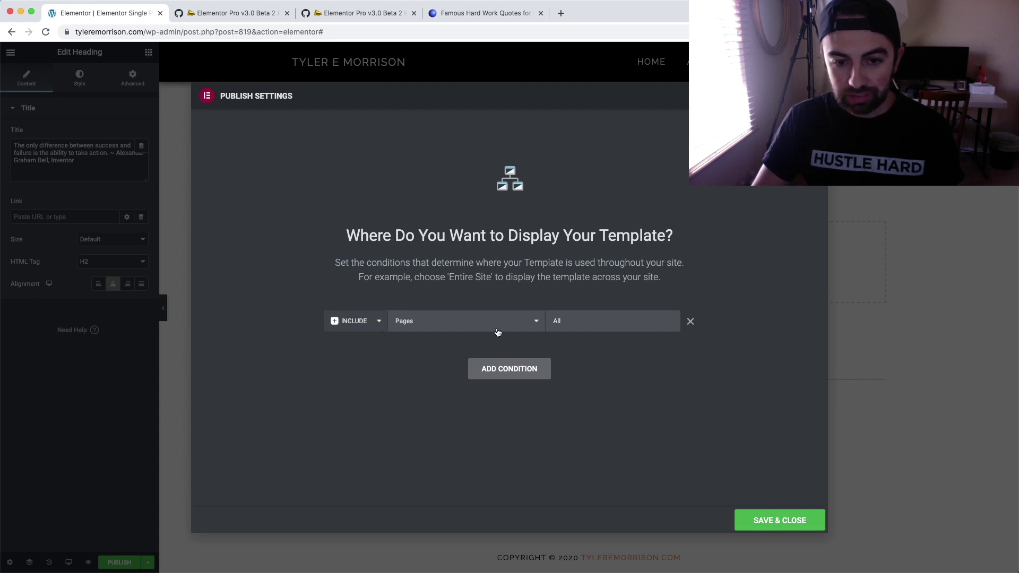
pyautogui.click(536, 321)
pyautogui.click(536, 322)
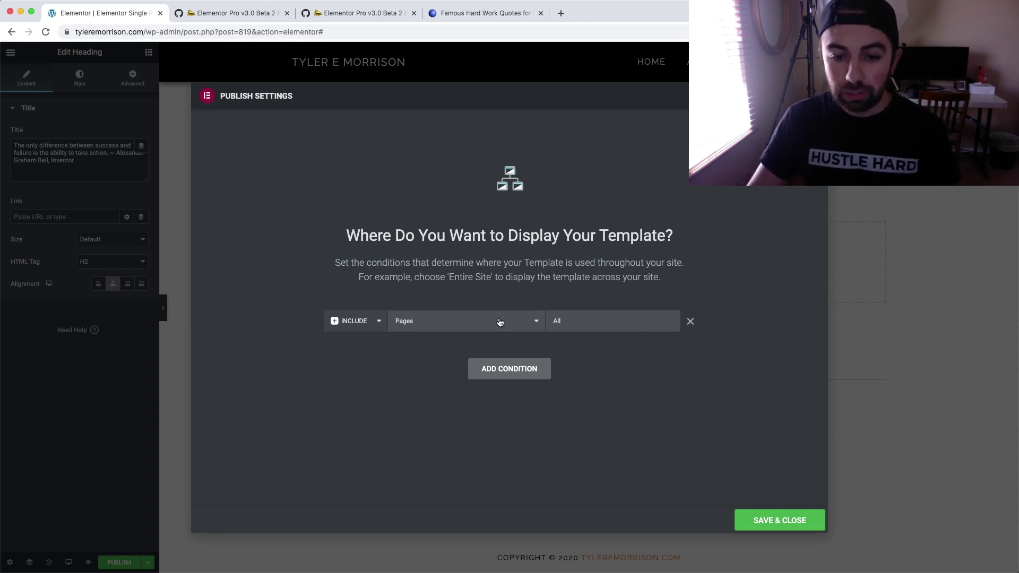
# Step: Remove the extra All Singular conditions, trying an Affiliate Disclosure page pick along the way
pyautogui.click(519, 368)
pyautogui.click(372, 351)
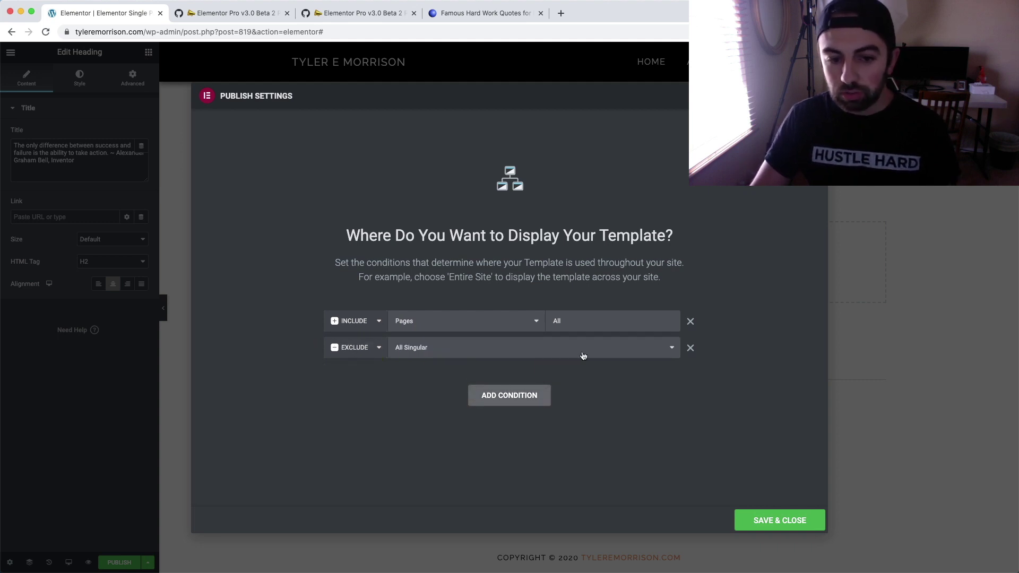
pyautogui.click(690, 348)
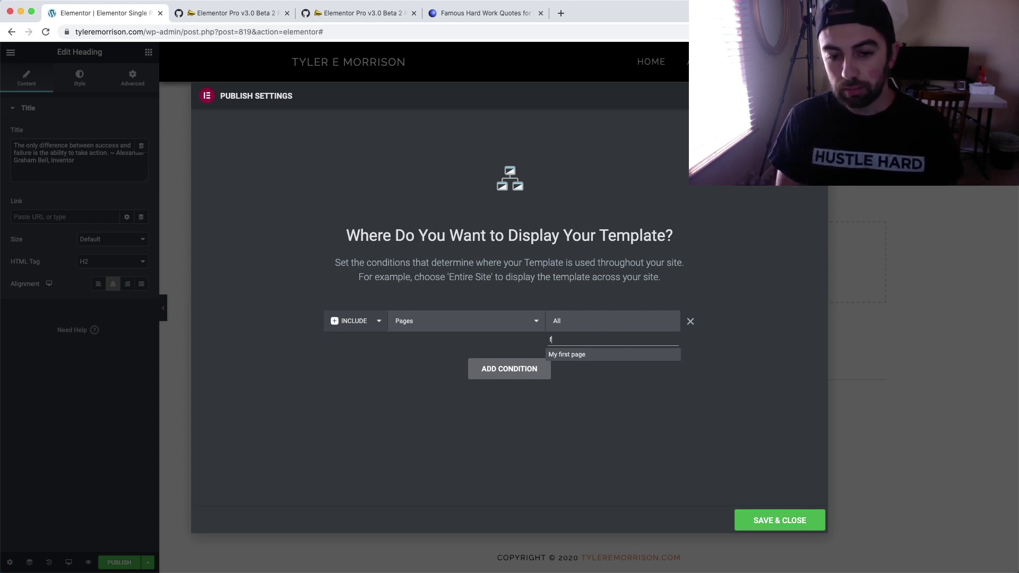
pyautogui.press('BackSpace')
pyautogui.click(605, 360)
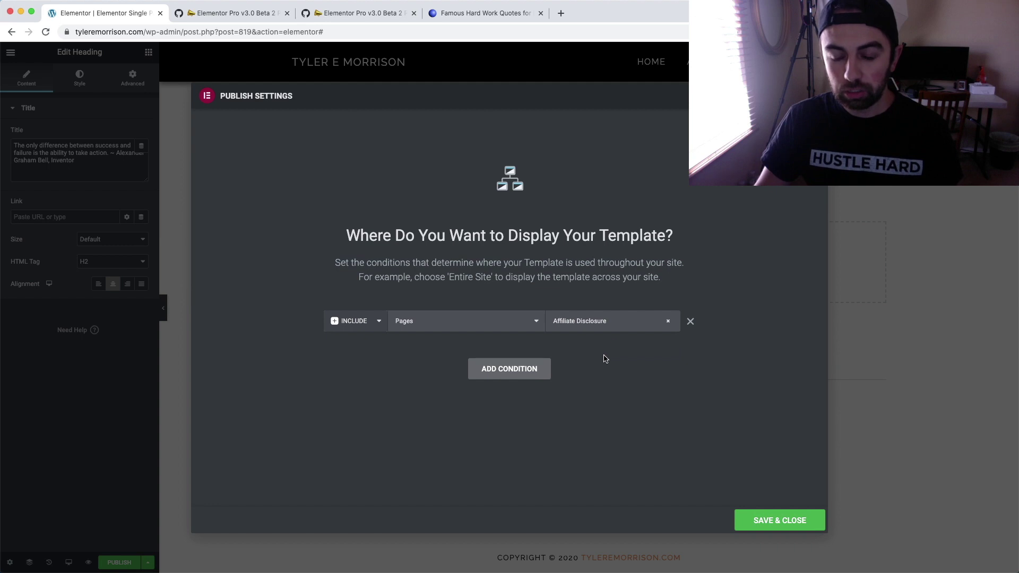
pyautogui.click(512, 369)
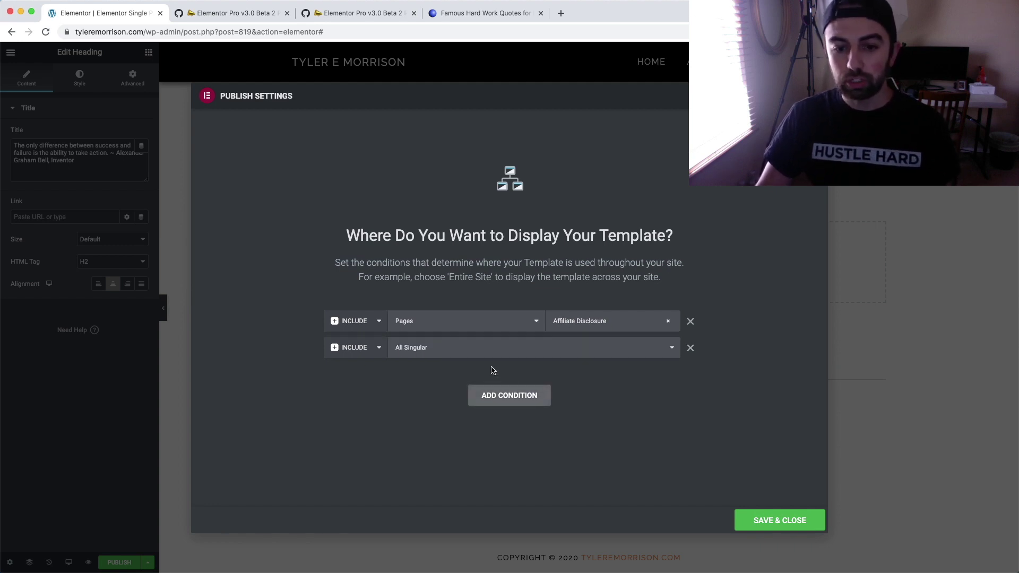
pyautogui.click(690, 348)
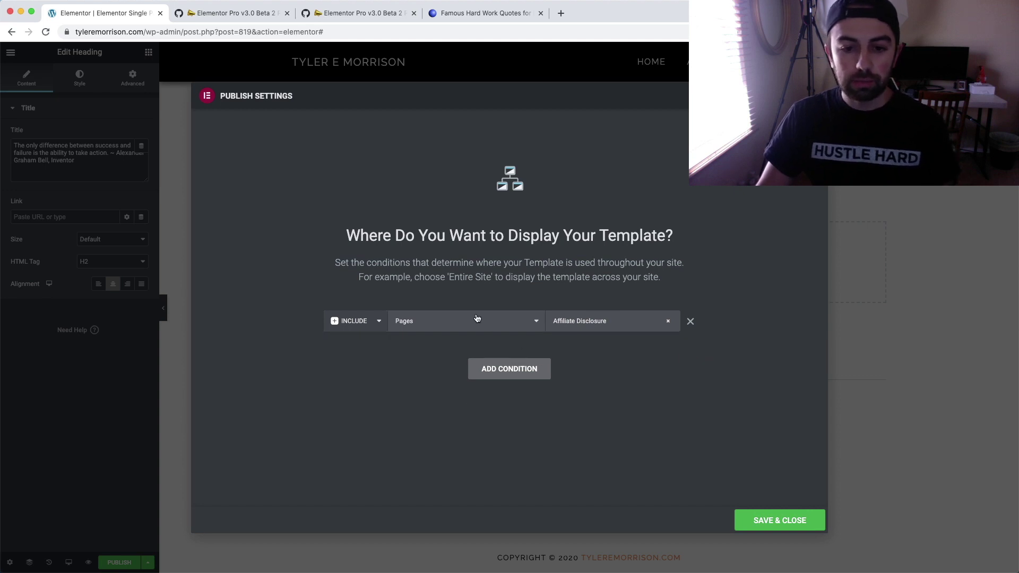
# Step: Keep the condition on Pages and Save & Close to publish the template
pyautogui.click(523, 326)
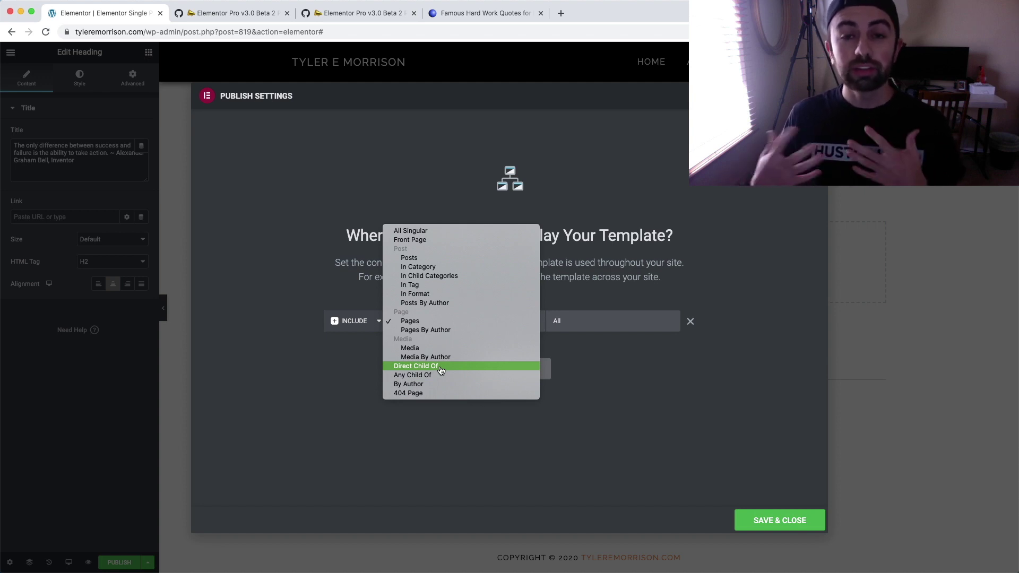
pyautogui.click(636, 371)
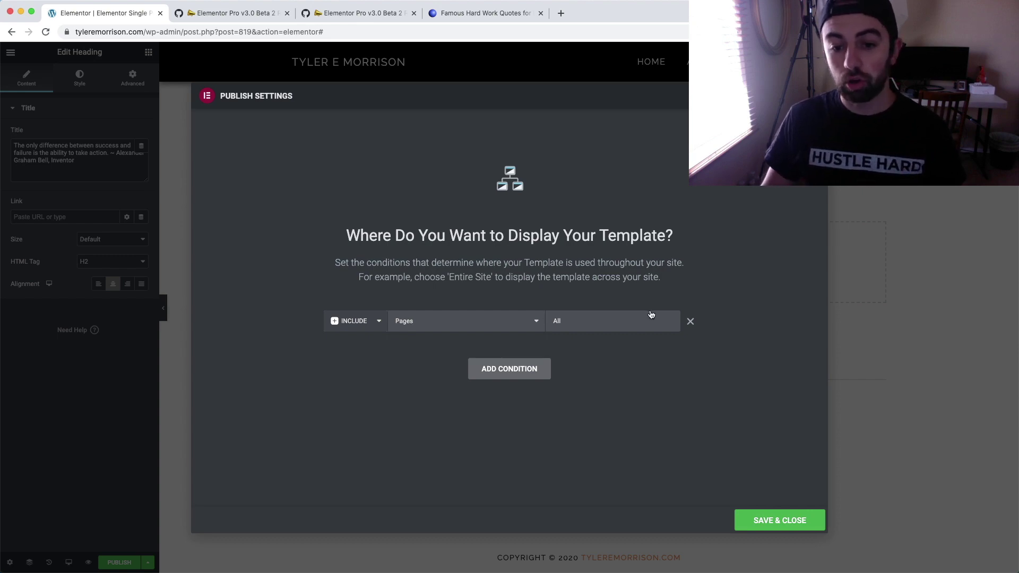
pyautogui.click(777, 520)
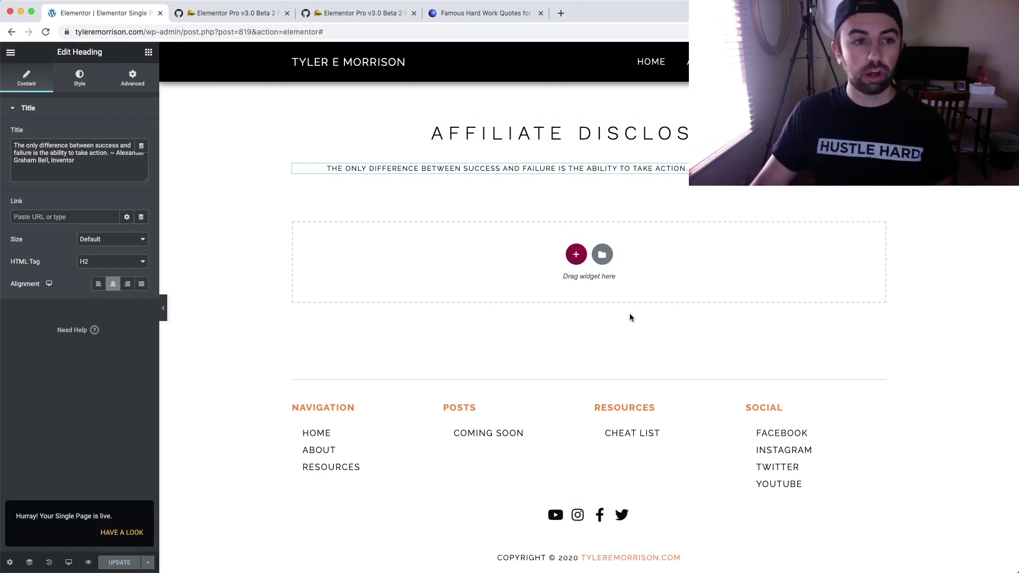
# Step: Show the Single Page templates in the Theme Builder
pyautogui.click(11, 52)
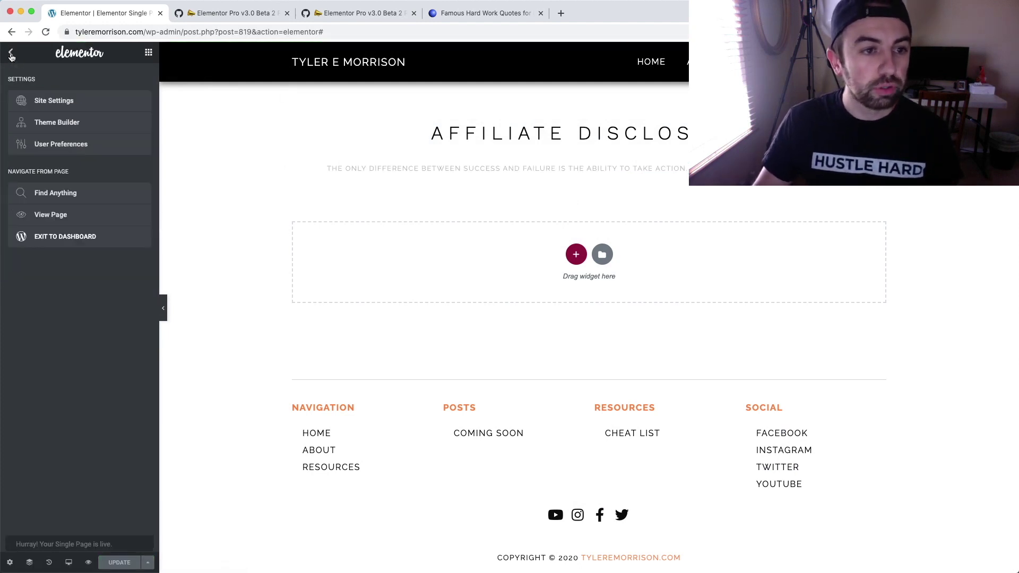
pyautogui.click(72, 123)
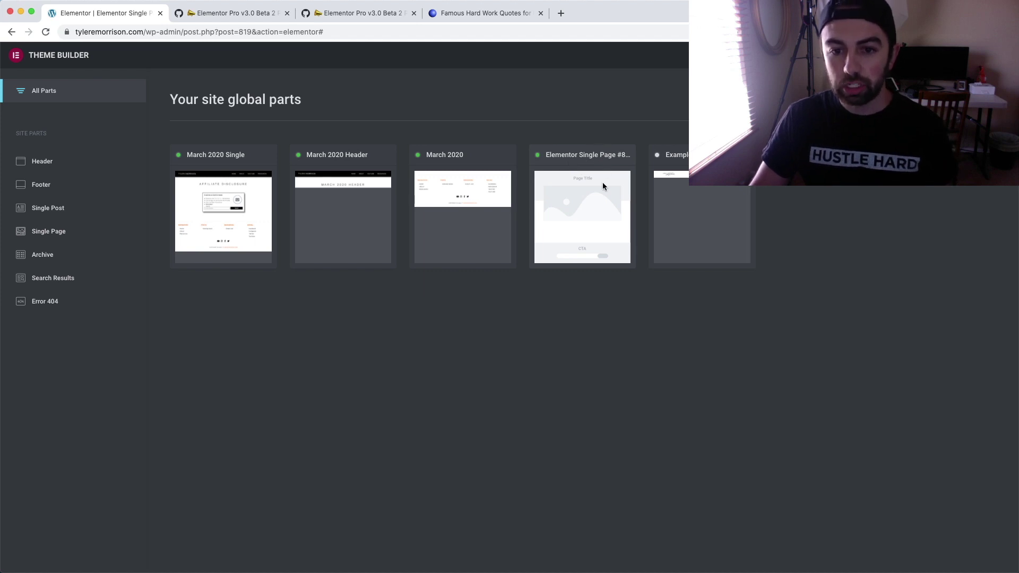
pyautogui.click(606, 223)
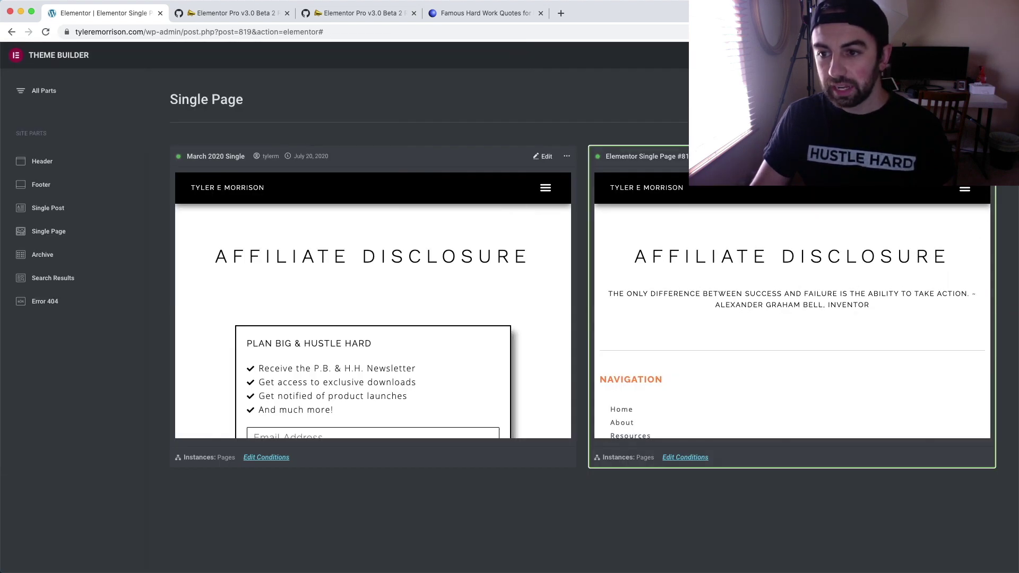
# Step: Rename the new Single Page template to 'Tutorial'
pyautogui.click(985, 156)
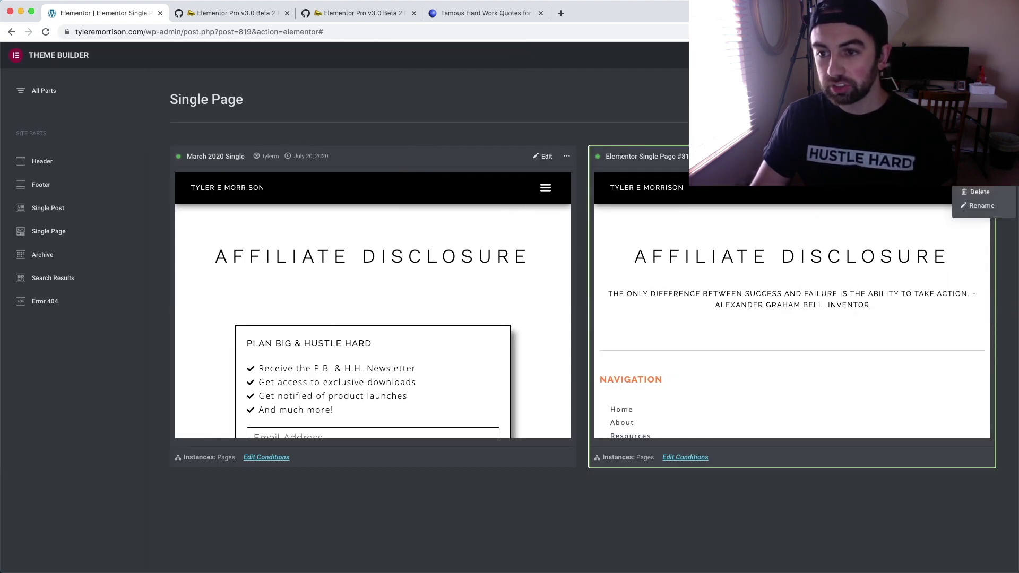
pyautogui.click(982, 206)
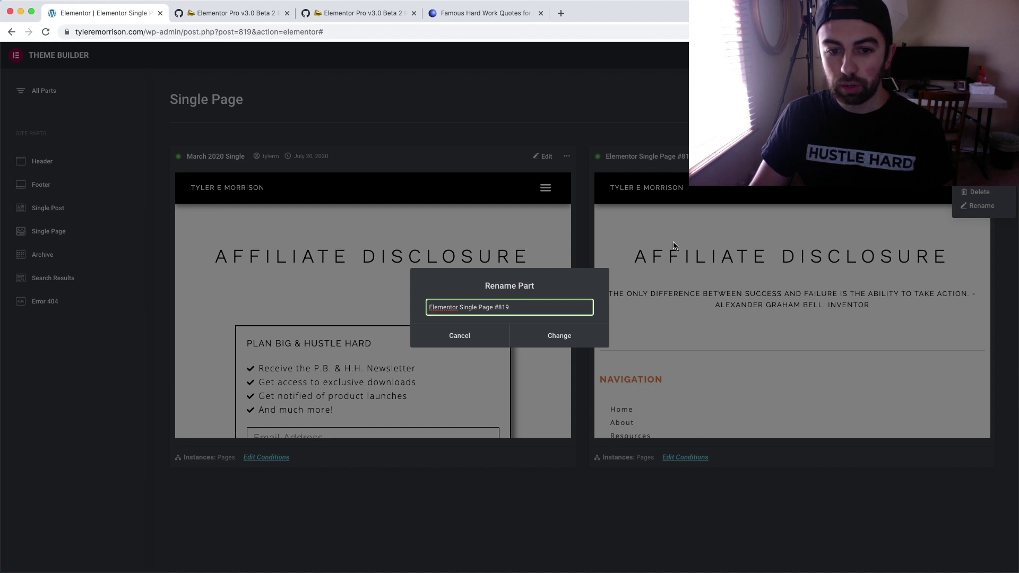
pyautogui.tripleClick(546, 308)
pyautogui.write('T')
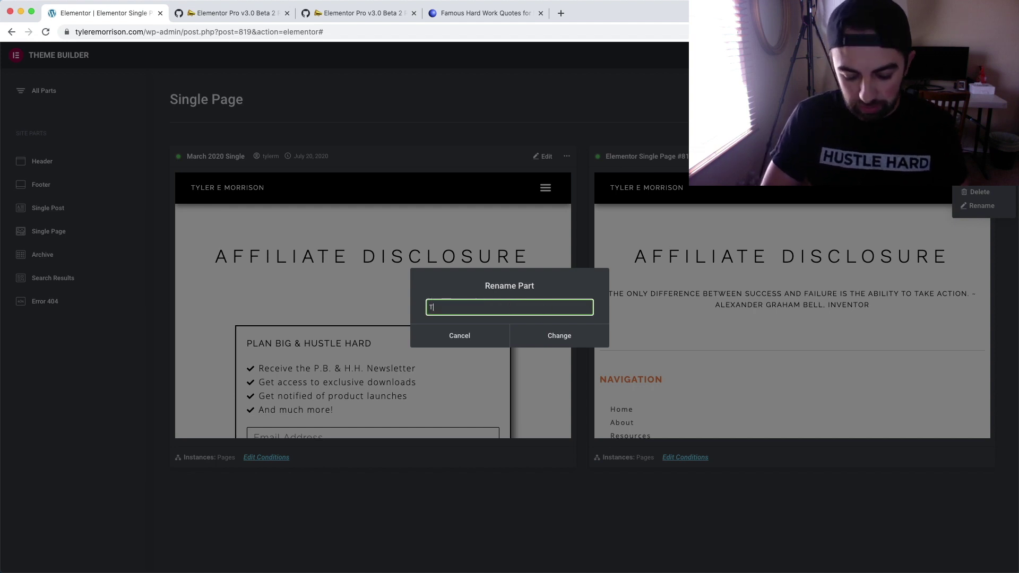
pyautogui.write('utorial')
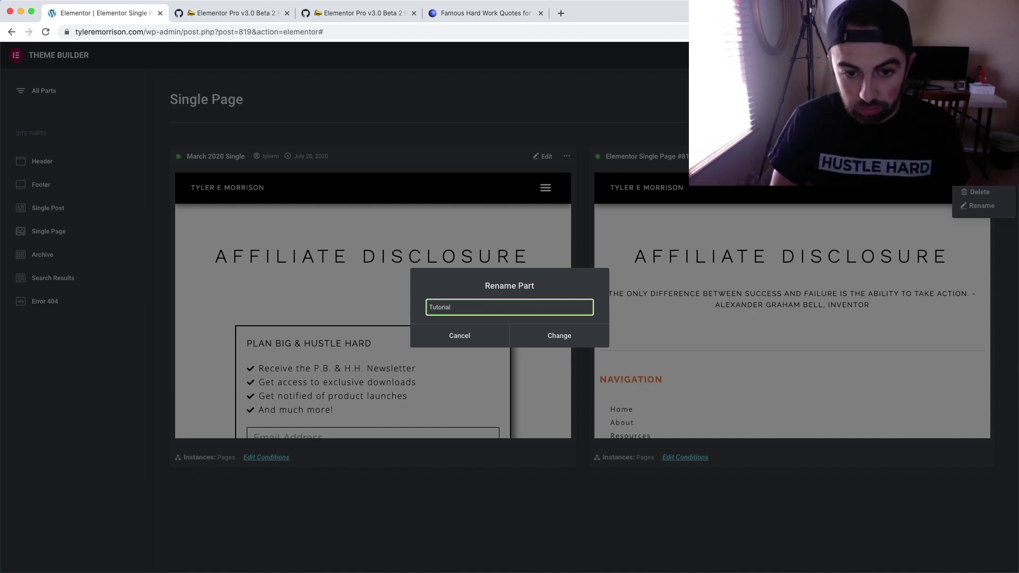
pyautogui.click(559, 333)
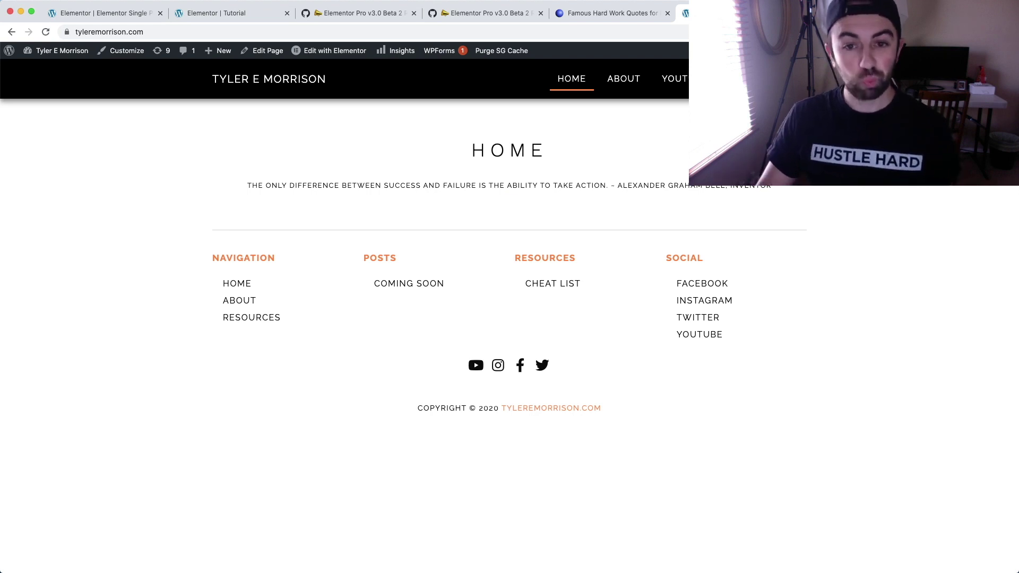
# Step: Highlight the quote on the Home and About pages, then return to the Elementor | Tutorial tab
pyautogui.moveTo(254, 188); pyautogui.dragTo(804, 191)
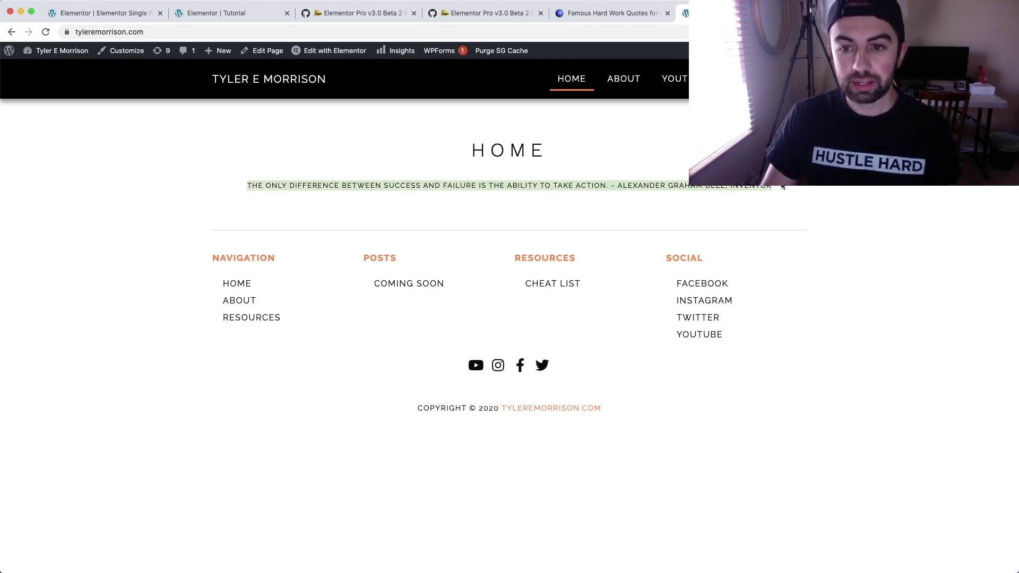
pyautogui.click(804, 191)
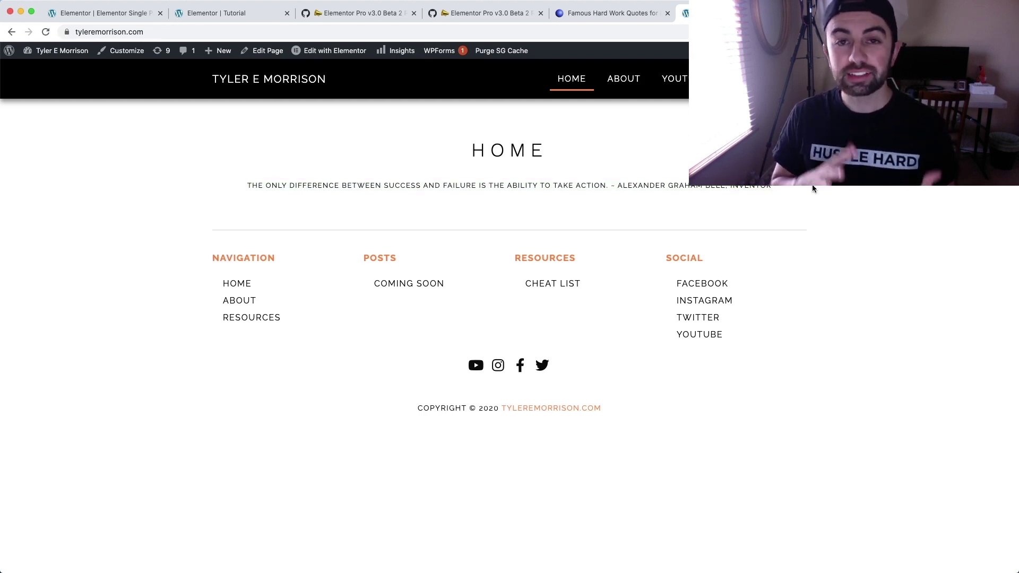
pyautogui.click(631, 83)
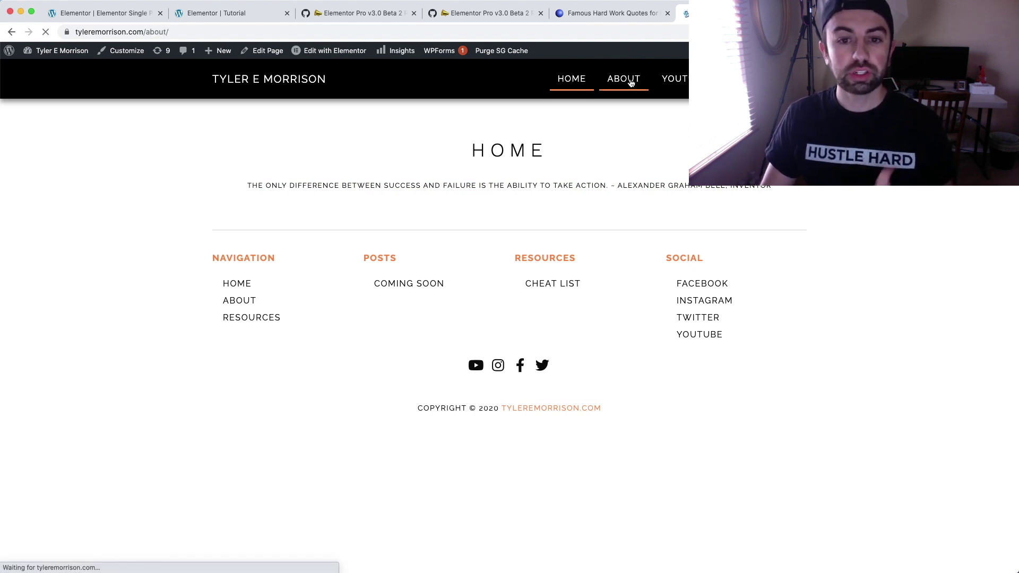
pyautogui.moveTo(246, 183); pyautogui.dragTo(774, 187)
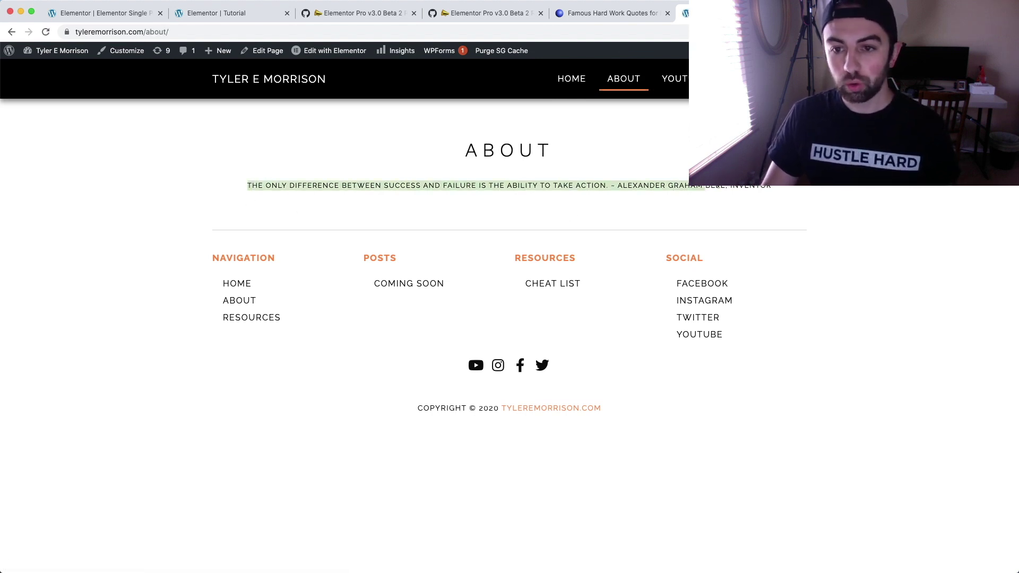
pyautogui.click(774, 187)
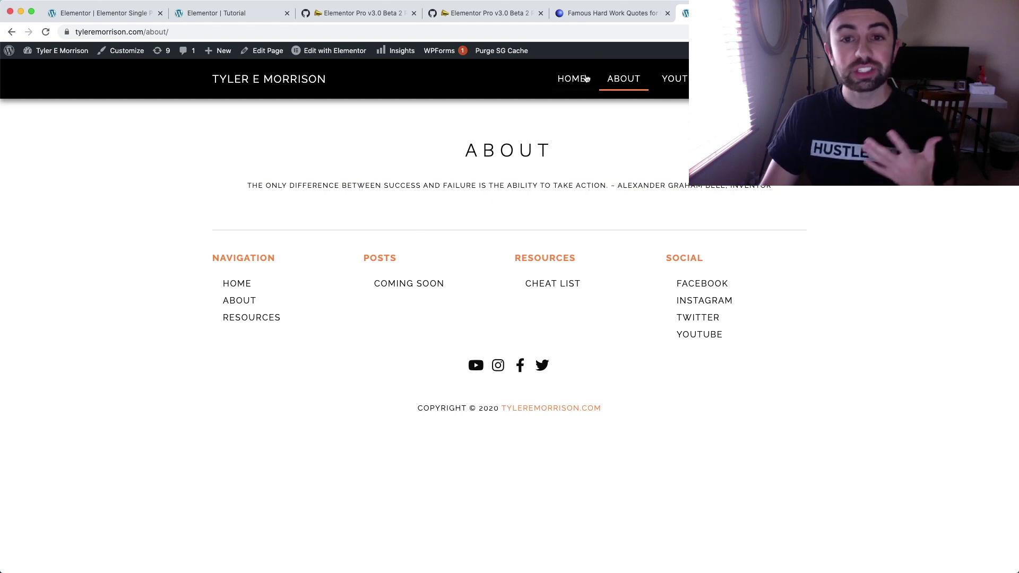
pyautogui.click(569, 79)
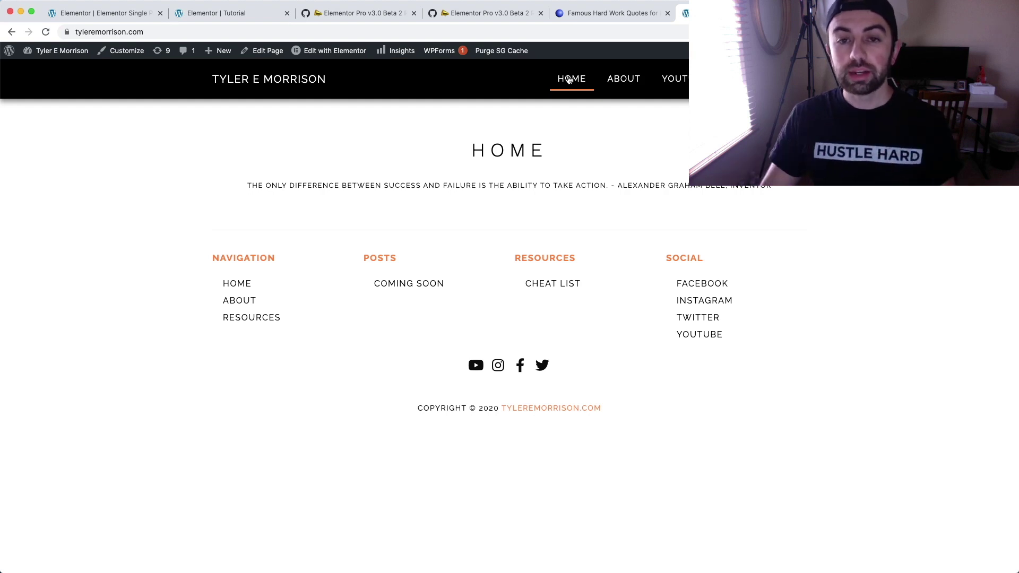
pyautogui.click(219, 13)
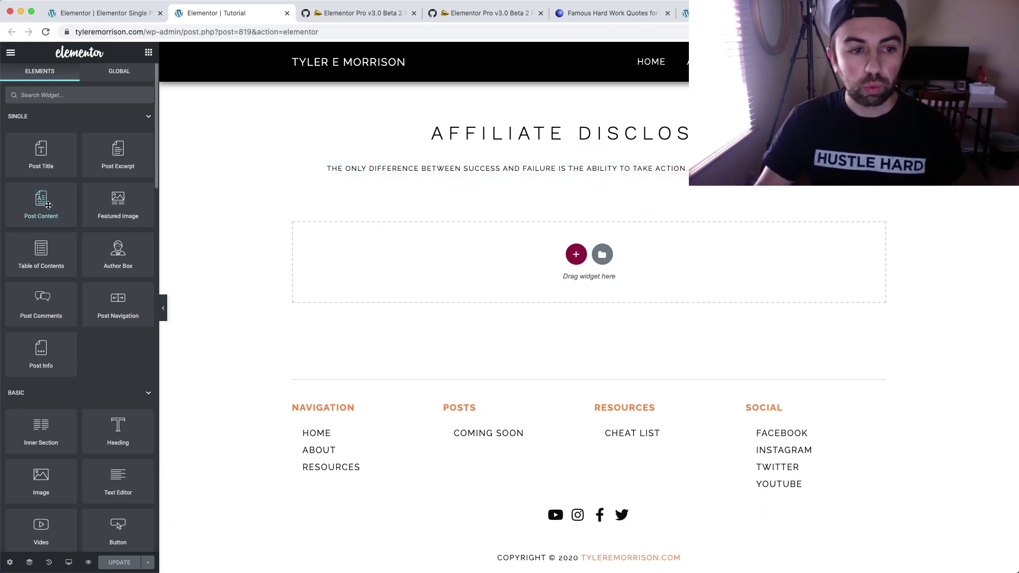
# Step: Drop a Post Content widget into the section, keeping the quote heading just below it
pyautogui.moveTo(47, 197)
pyautogui.mouseDown()
pyautogui.moveTo(540, 160)
pyautogui.moveTo(529, 164)
pyautogui.mouseUp()
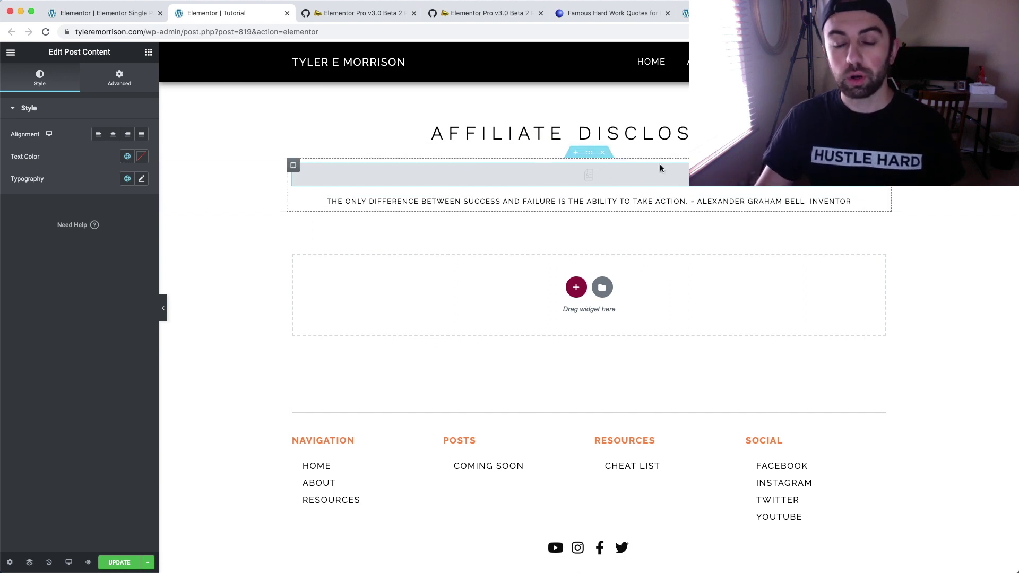
pyautogui.moveTo(874, 178); pyautogui.dragTo(876, 189)
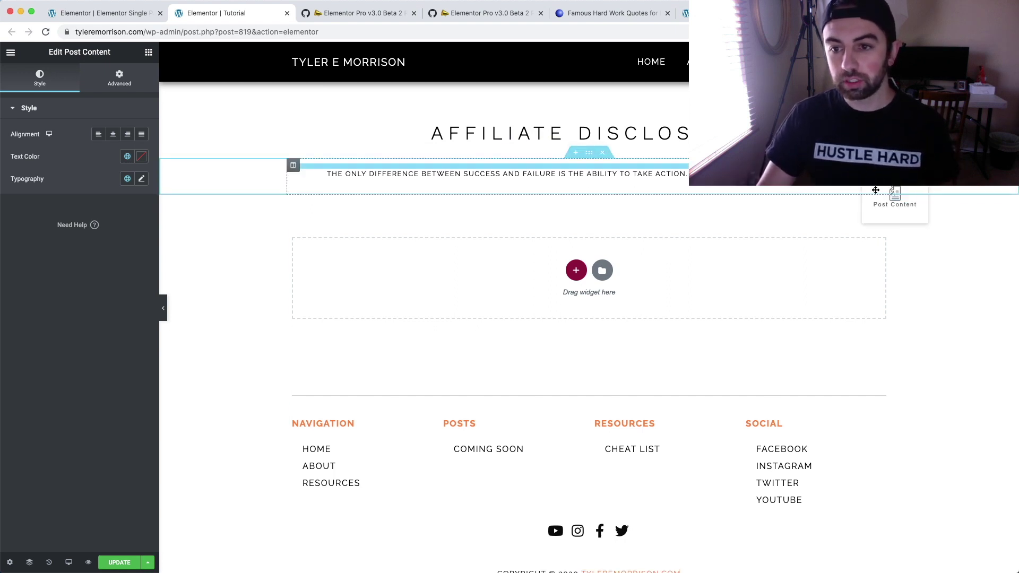
pyautogui.moveTo(596, 182); pyautogui.dragTo(589, 182)
pyautogui.moveTo(489, 174)
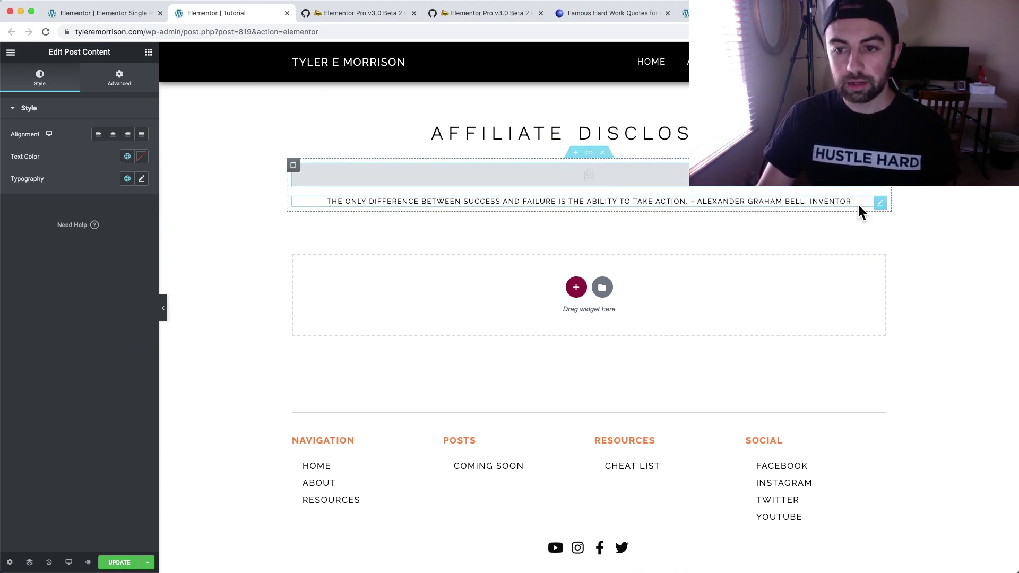
pyautogui.moveTo(883, 206); pyautogui.dragTo(616, 179)
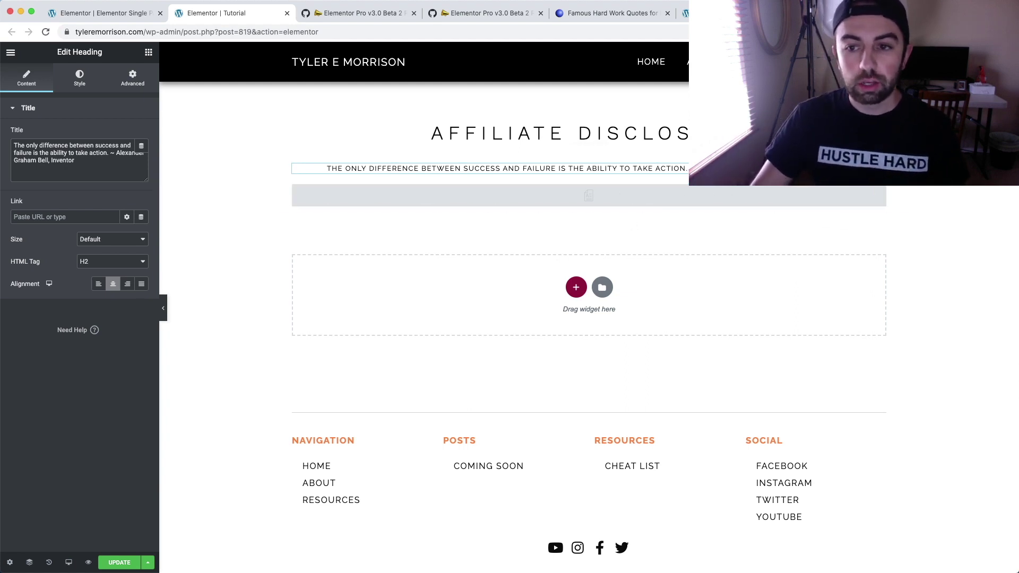
pyautogui.moveTo(663, 169); pyautogui.dragTo(706, 201)
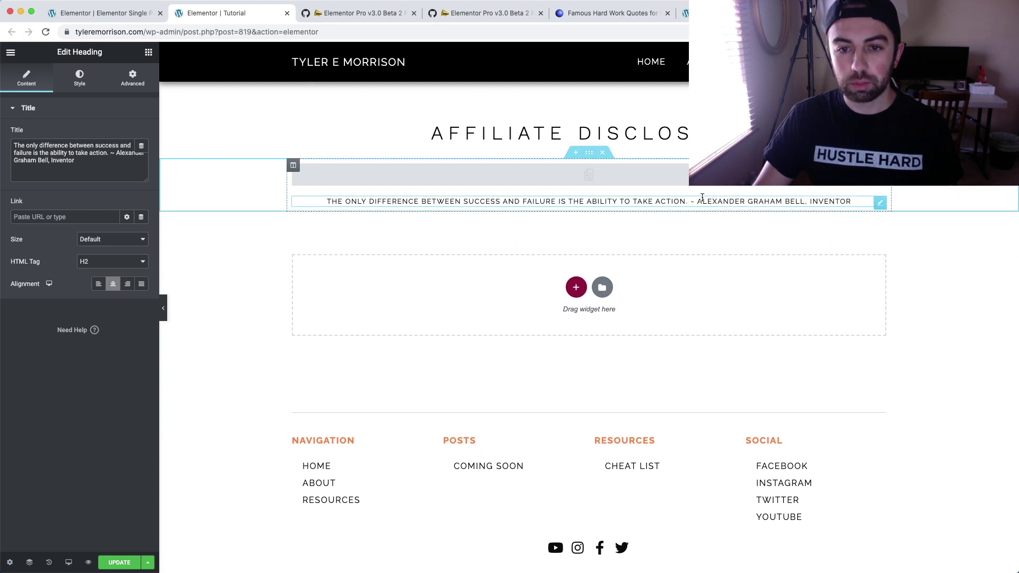
# Step: Place Divider widgets directly above and below the Alexander Graham Bell quote
pyautogui.click(10, 52)
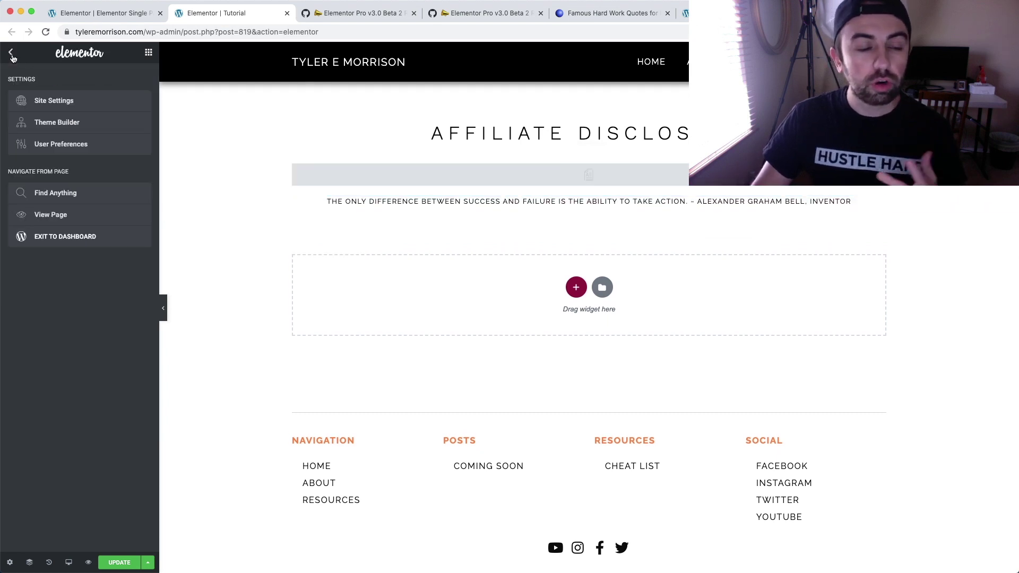
pyautogui.scroll(-2, 122, 309)
pyautogui.scroll(-5, 123, 309)
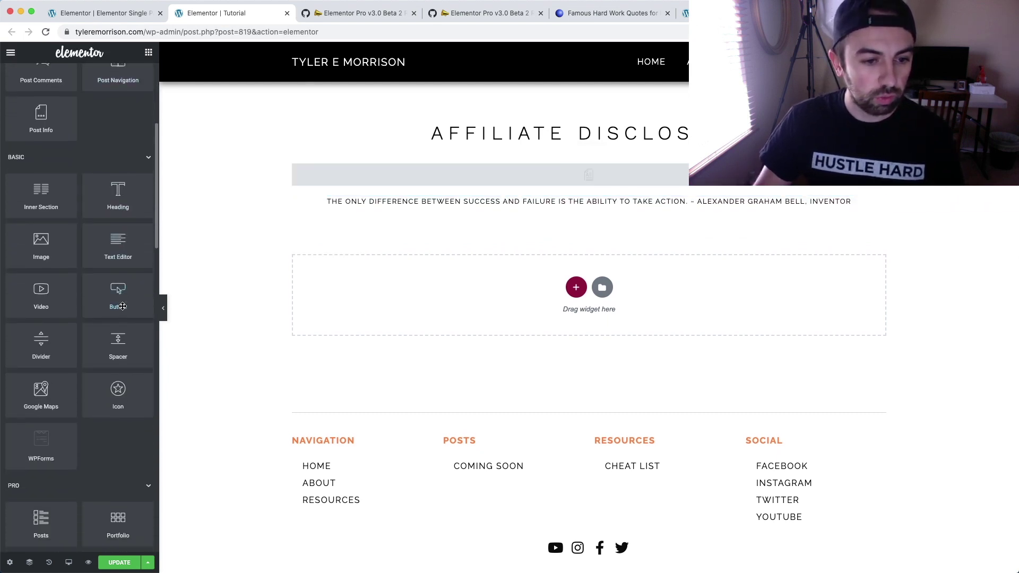
pyautogui.moveTo(39, 321); pyautogui.dragTo(536, 202)
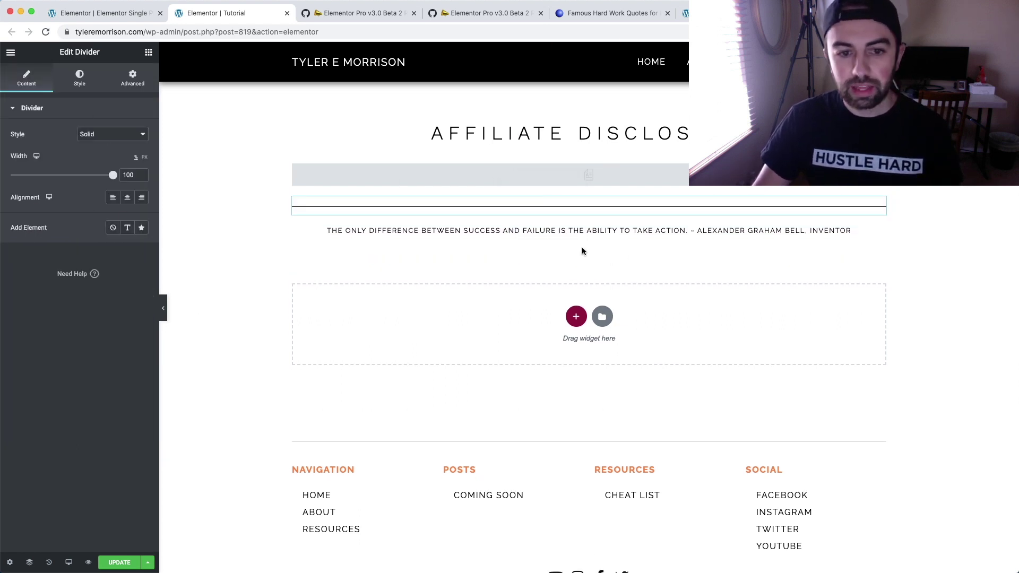
pyautogui.click(11, 52)
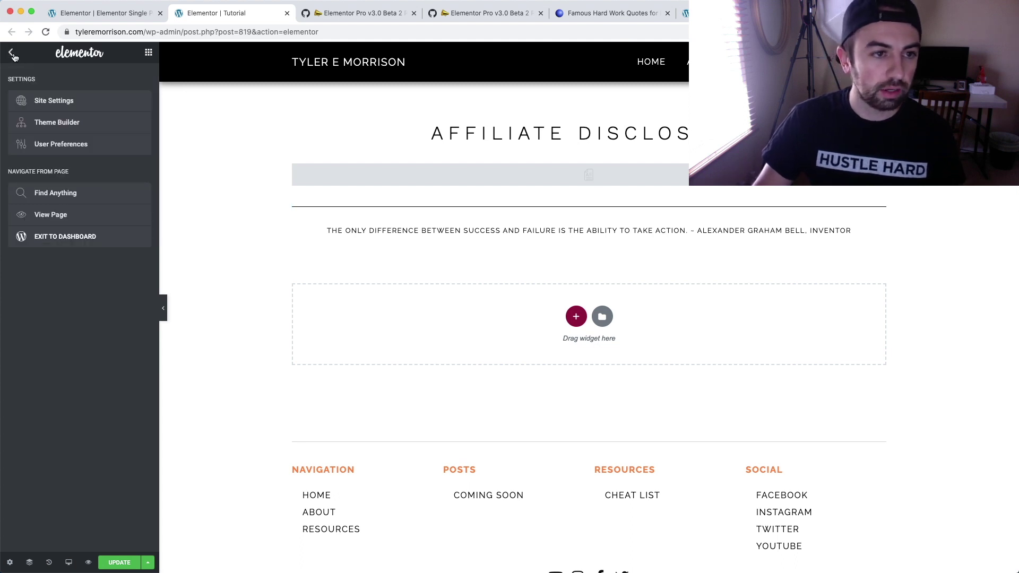
pyautogui.scroll(-3, 133, 504)
pyautogui.scroll(-5, 122, 398)
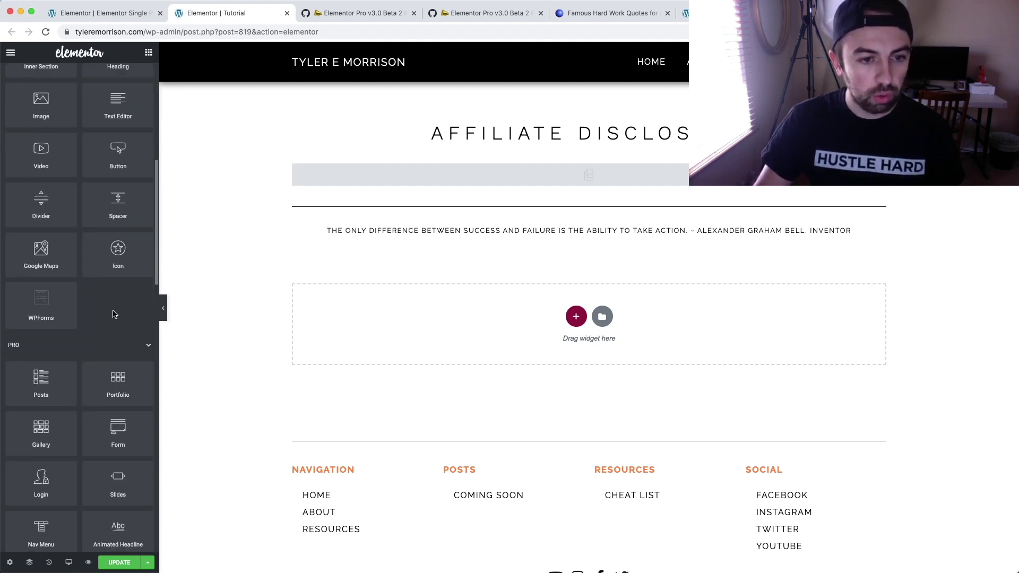
pyautogui.moveTo(54, 247); pyautogui.dragTo(526, 247)
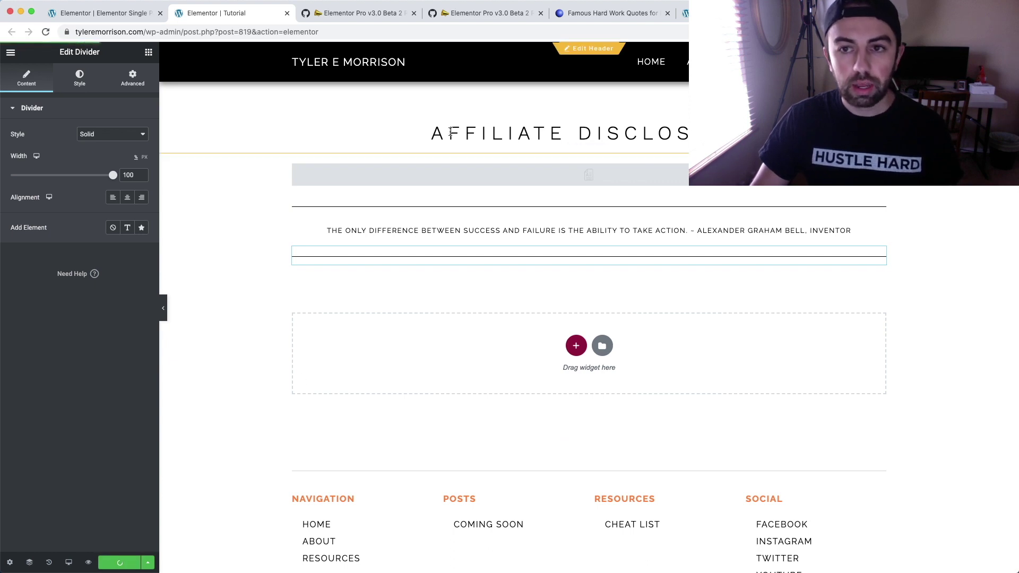
# Step: Reload the live site and scroll through the Home page to check the changes
pyautogui.click(683, 12)
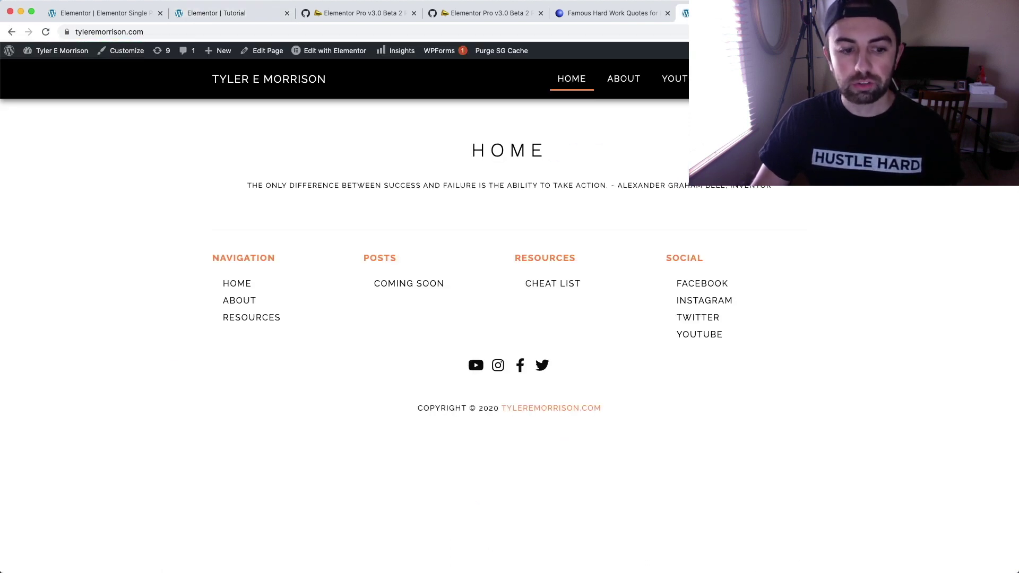
pyautogui.click(46, 31)
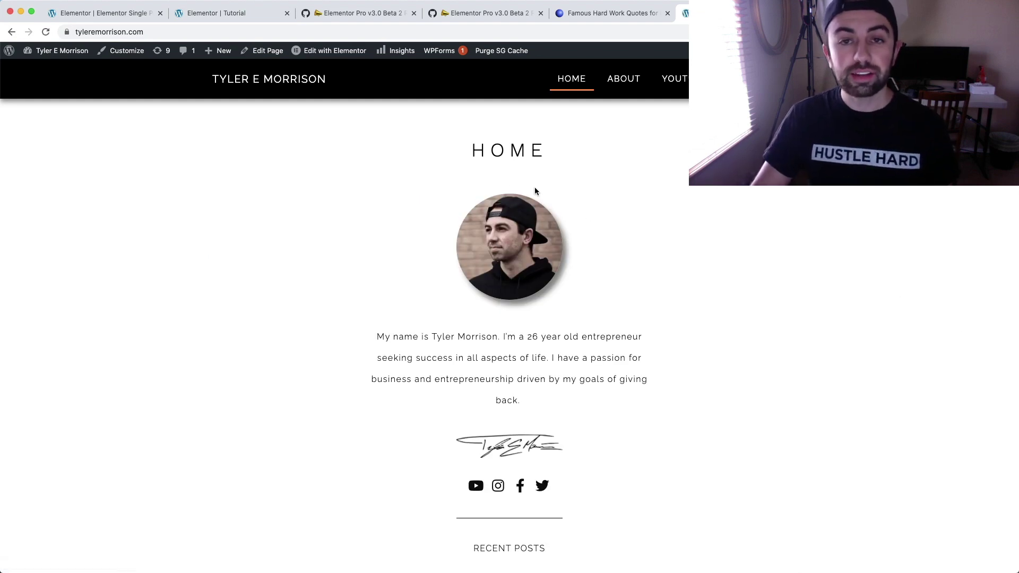
pyautogui.scroll(-1, 533, 259)
pyautogui.scroll(-2, 535, 259)
pyautogui.scroll(-3, 537, 259)
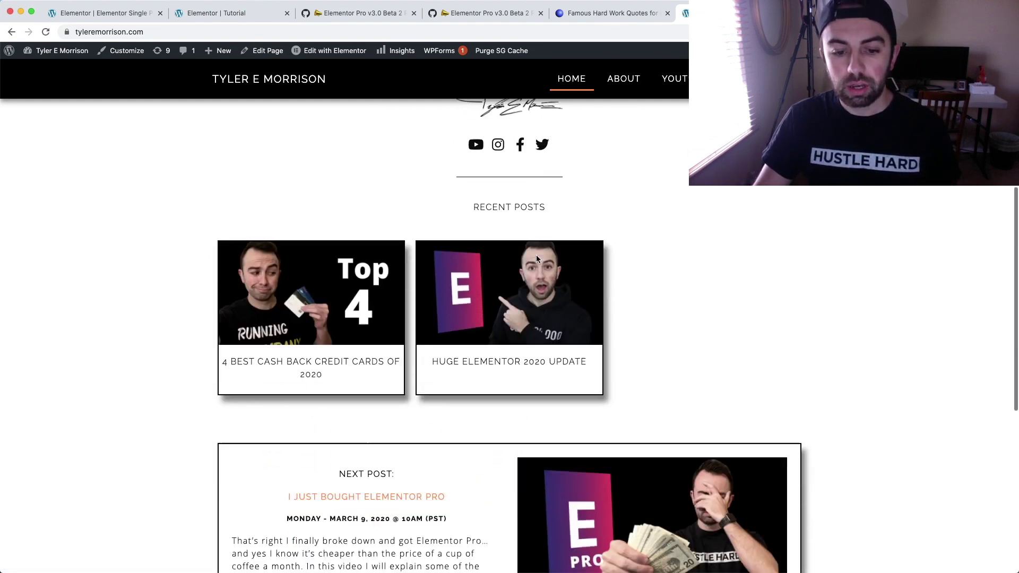
pyautogui.scroll(-5, 536, 259)
pyautogui.scroll(-2, 536, 259)
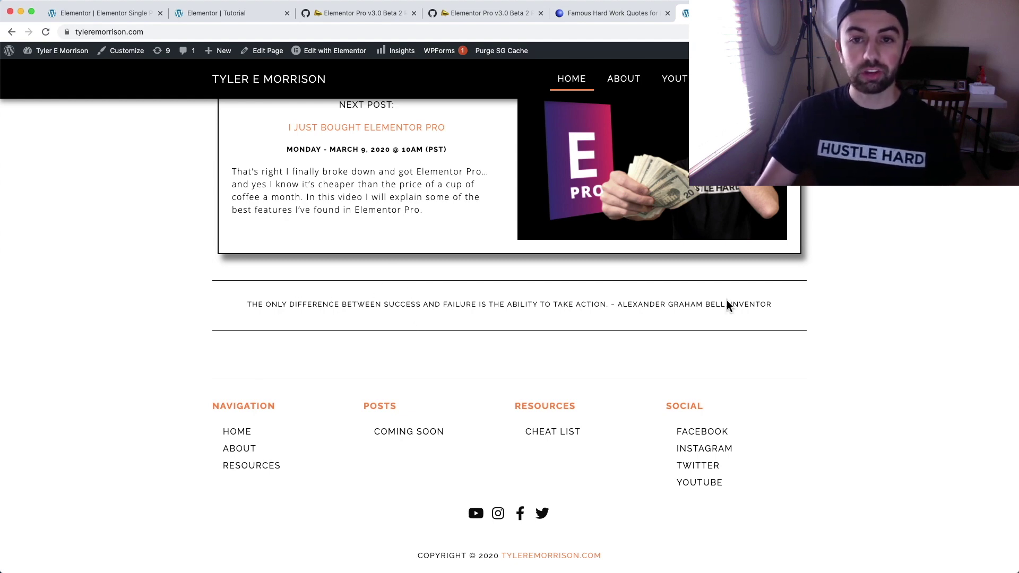
pyautogui.scroll(1, 715, 345)
pyautogui.scroll(10, 715, 346)
pyautogui.scroll(2, 715, 346)
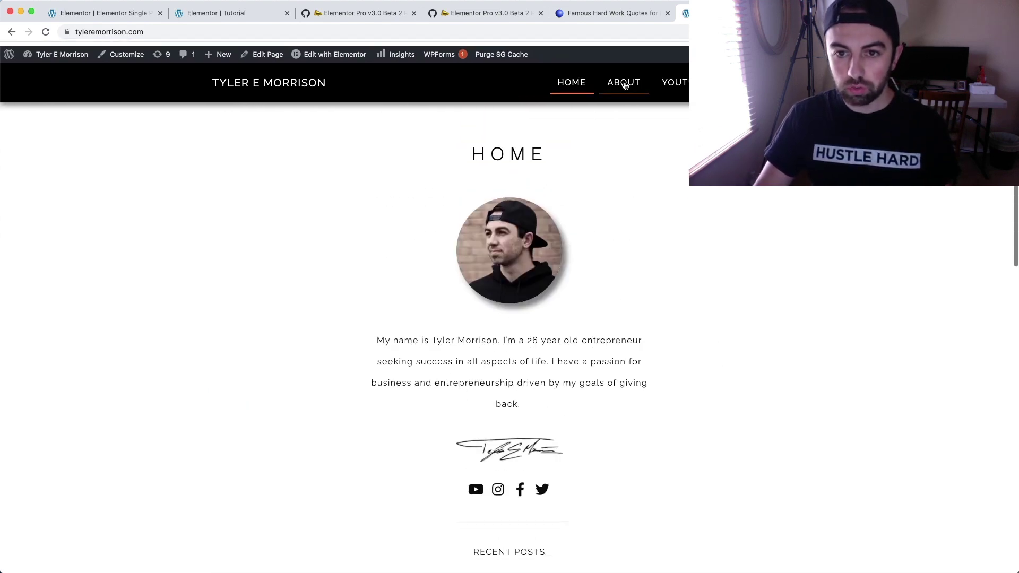
# Step: Open the About page and scroll to the framed quote, then return to the editor
pyautogui.click(629, 84)
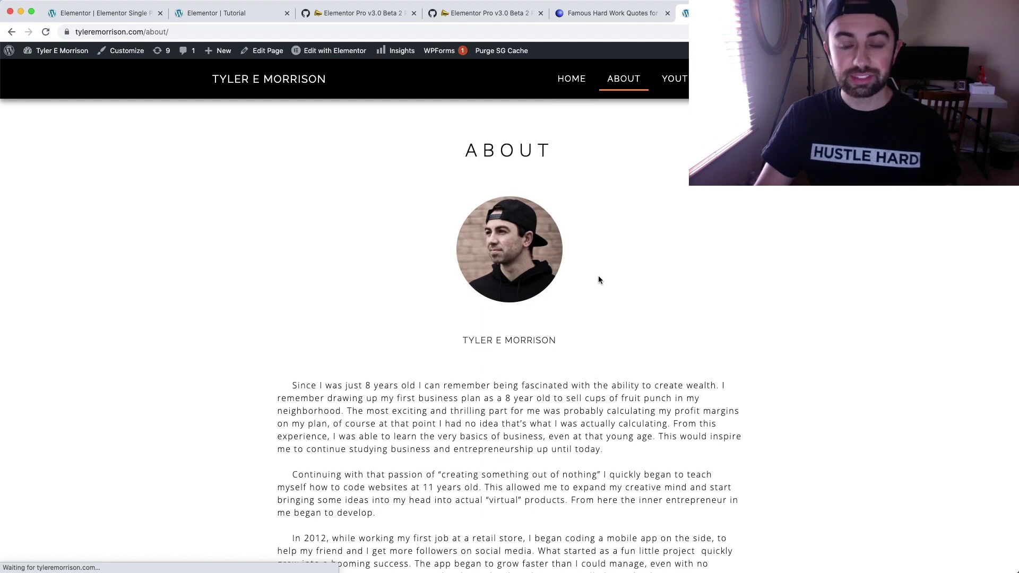
pyautogui.scroll(-5, 688, 273)
pyautogui.scroll(-5, 689, 273)
pyautogui.scroll(-5, 689, 273)
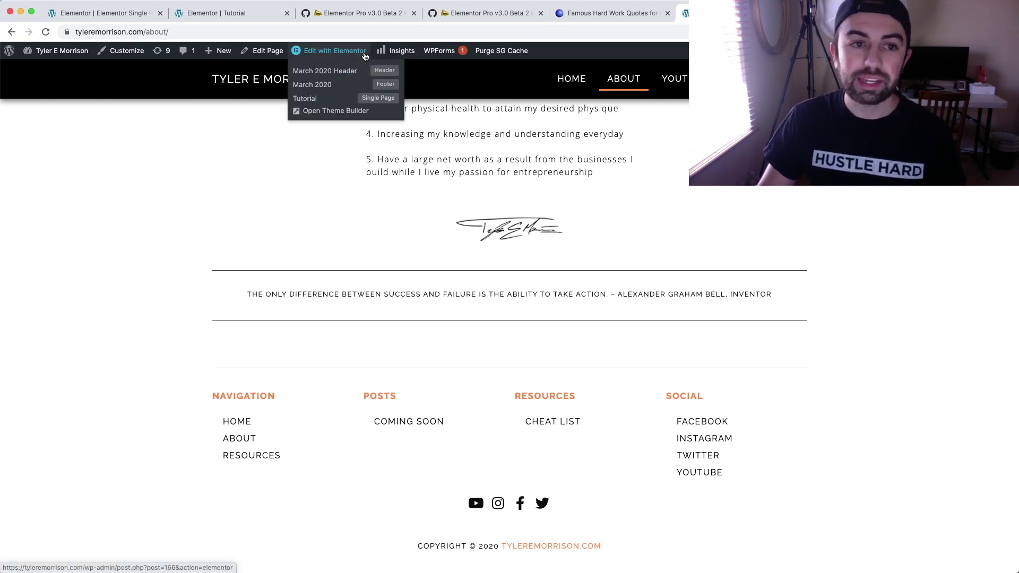
pyautogui.click(234, 14)
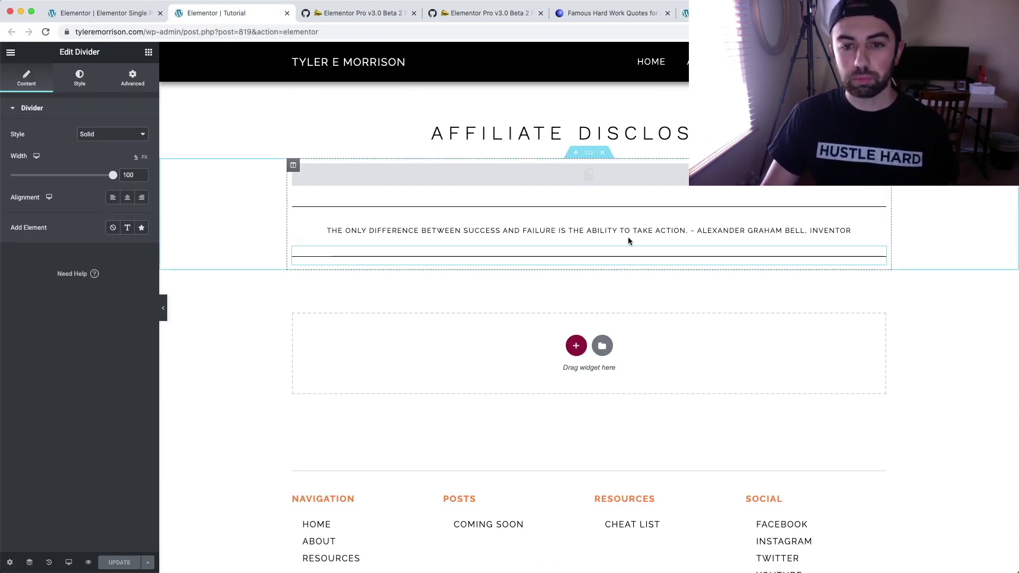
pyautogui.moveTo(588, 158)
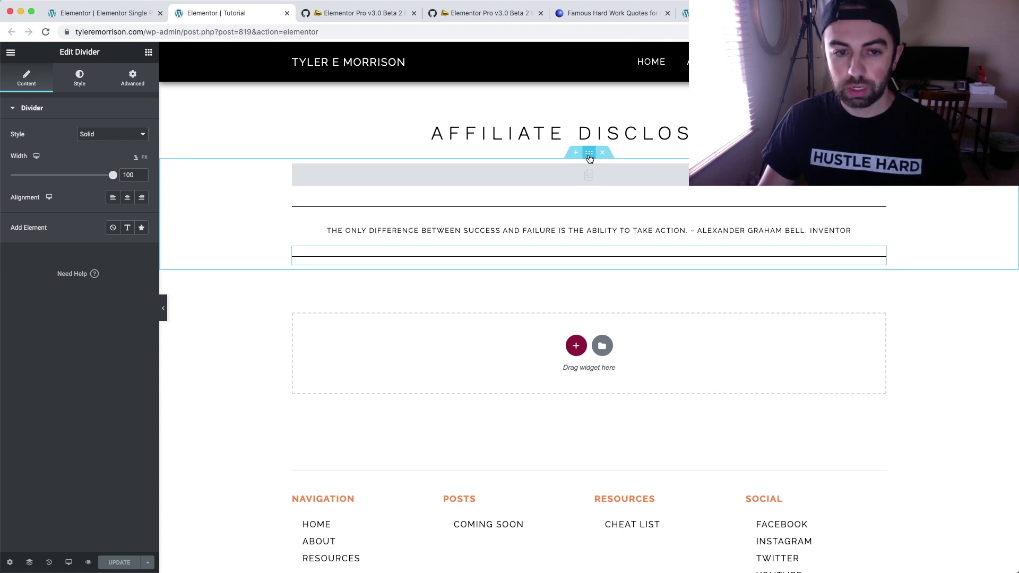
# Step: Add a right column, move Post Content into it, update the template, and refresh the About page
pyautogui.rightClick(296, 169)
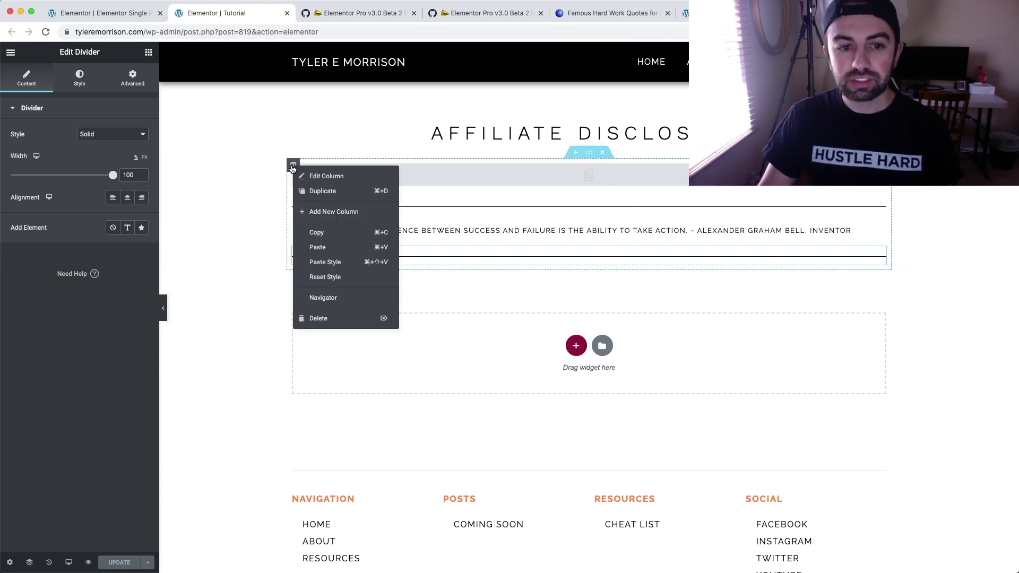
pyautogui.click(350, 212)
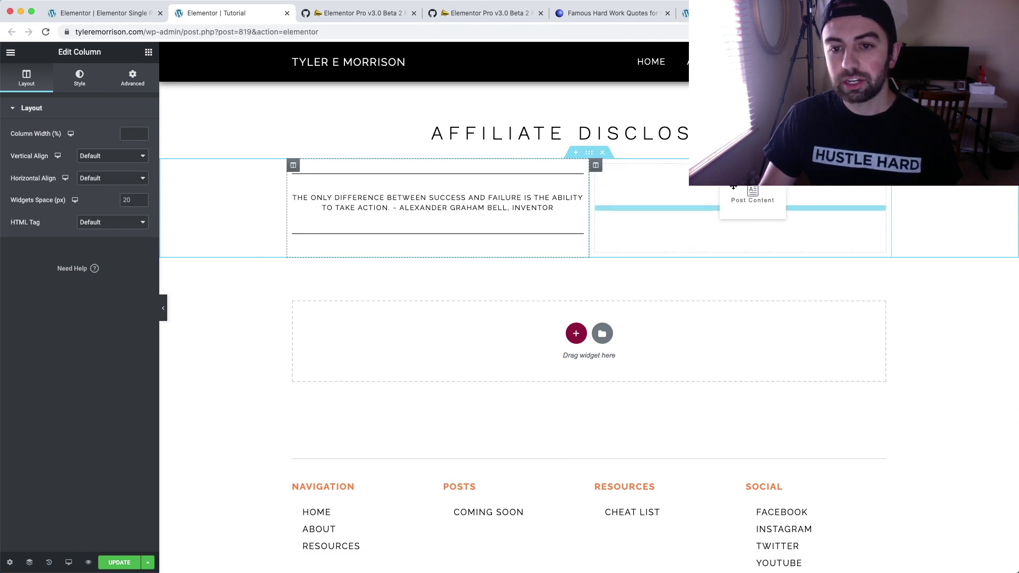
pyautogui.moveTo(584, 169); pyautogui.dragTo(738, 186)
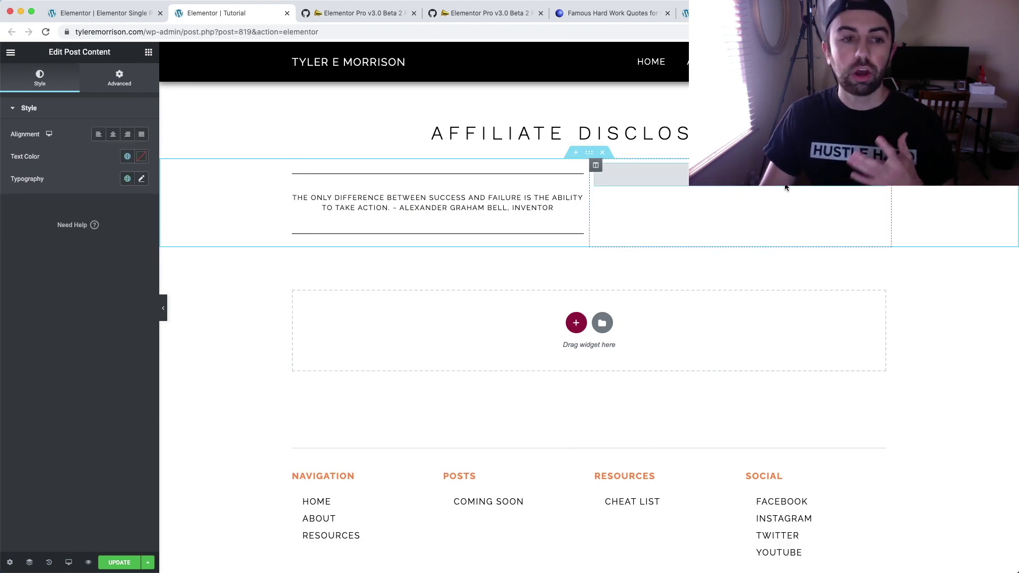
pyautogui.click(139, 562)
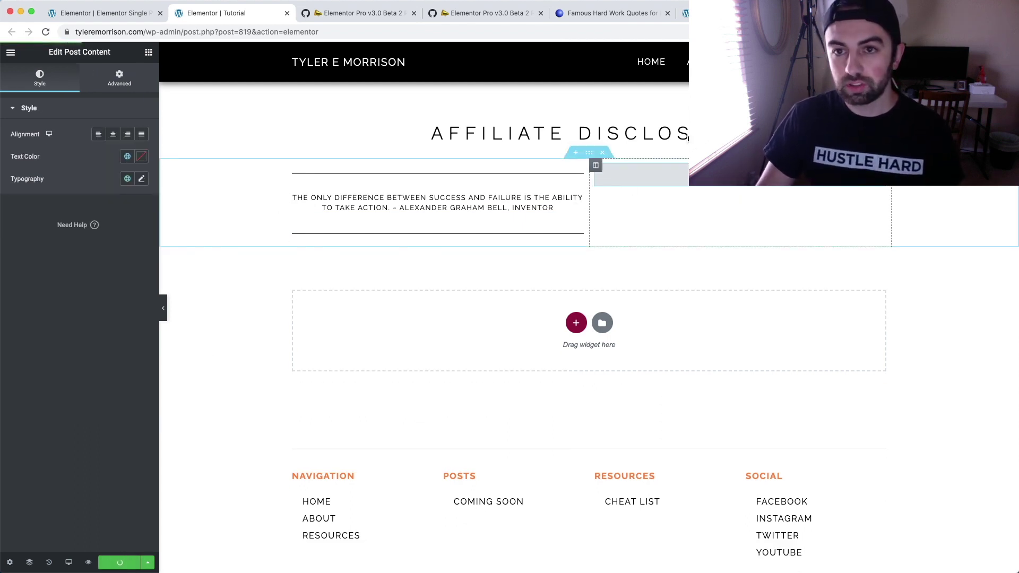
pyautogui.press('super+r')
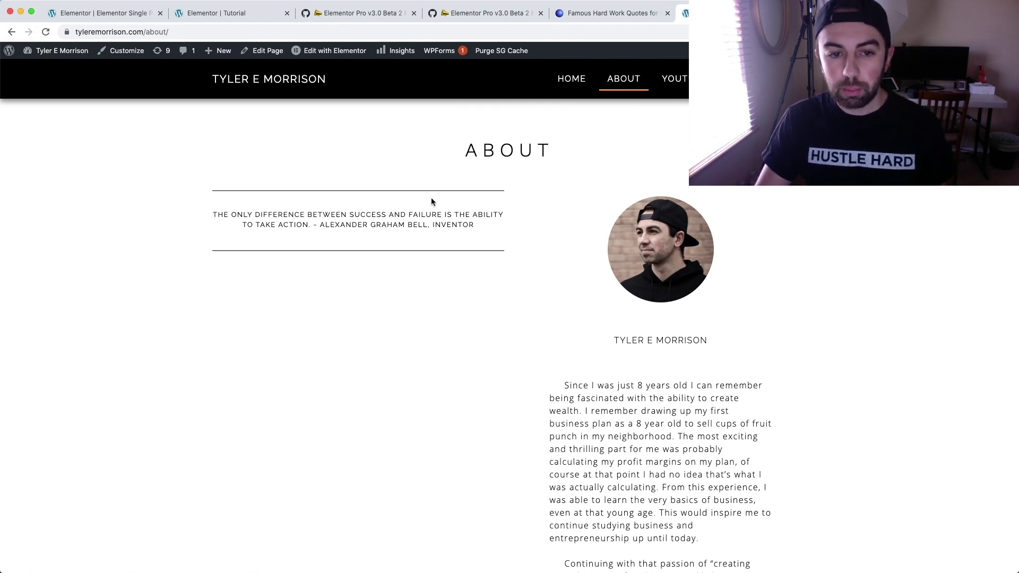
# Step: Review the two-column layout on the live About page, then return to the Tutorial editor
pyautogui.scroll(-2, 738, 281)
pyautogui.scroll(-2, 738, 281)
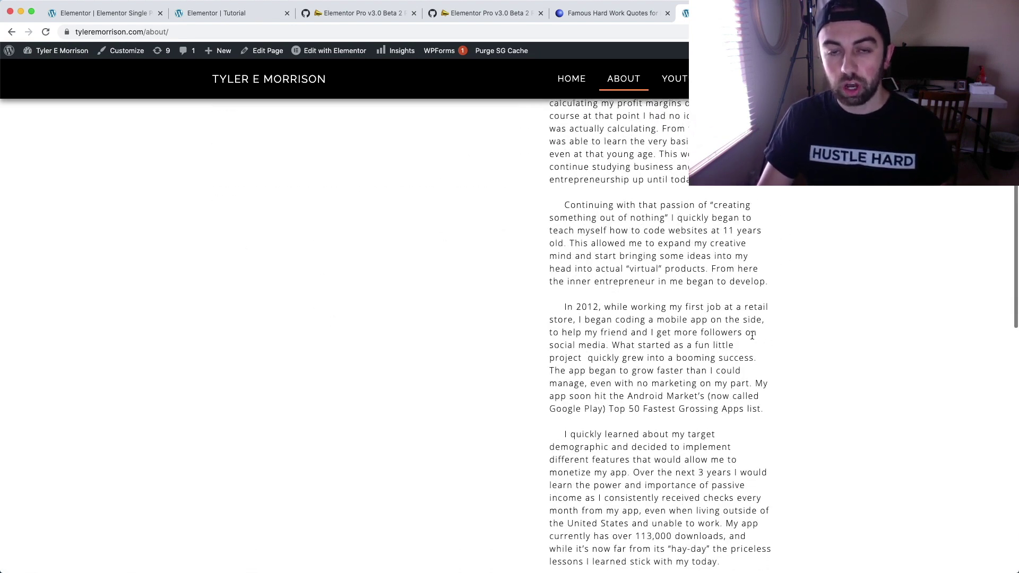
pyautogui.scroll(-6, 693, 235)
pyautogui.scroll(-3, 702, 352)
pyautogui.scroll(-6, 697, 362)
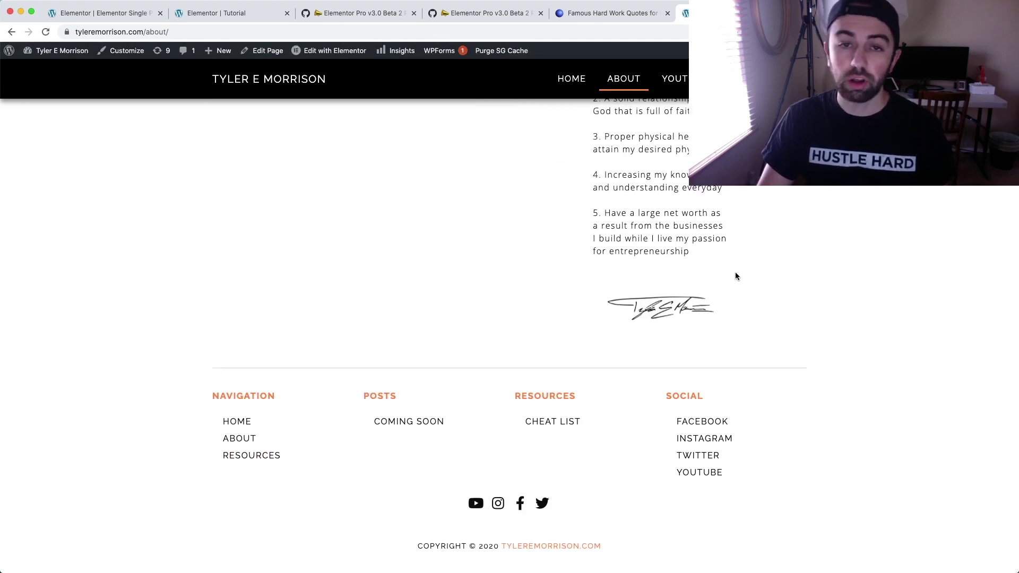
pyautogui.scroll(12, 735, 271)
pyautogui.scroll(5, 734, 272)
pyautogui.scroll(5, 734, 272)
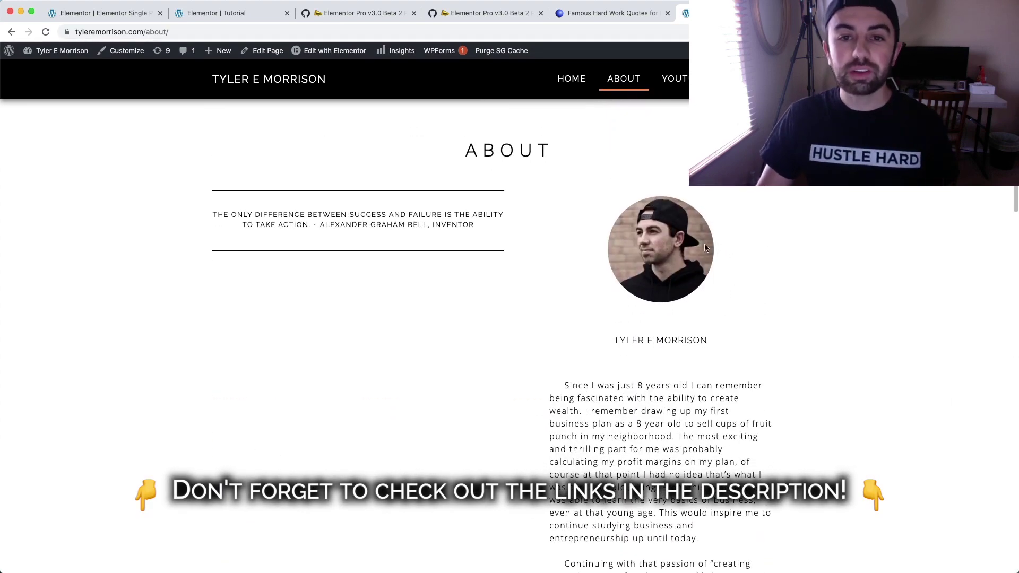
pyautogui.click(220, 15)
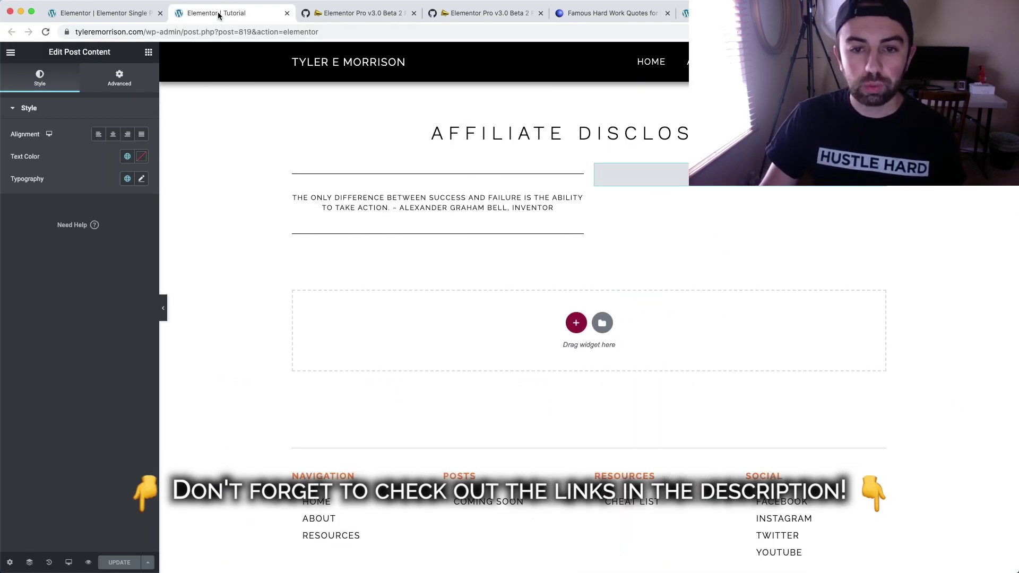
pyautogui.moveTo(438, 207)
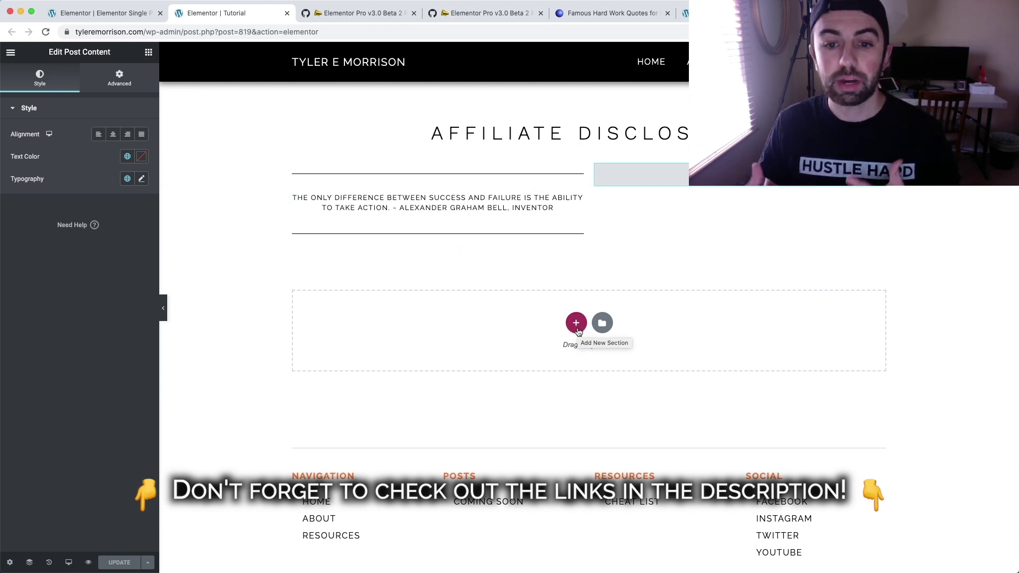
pyautogui.moveTo(446, 169)
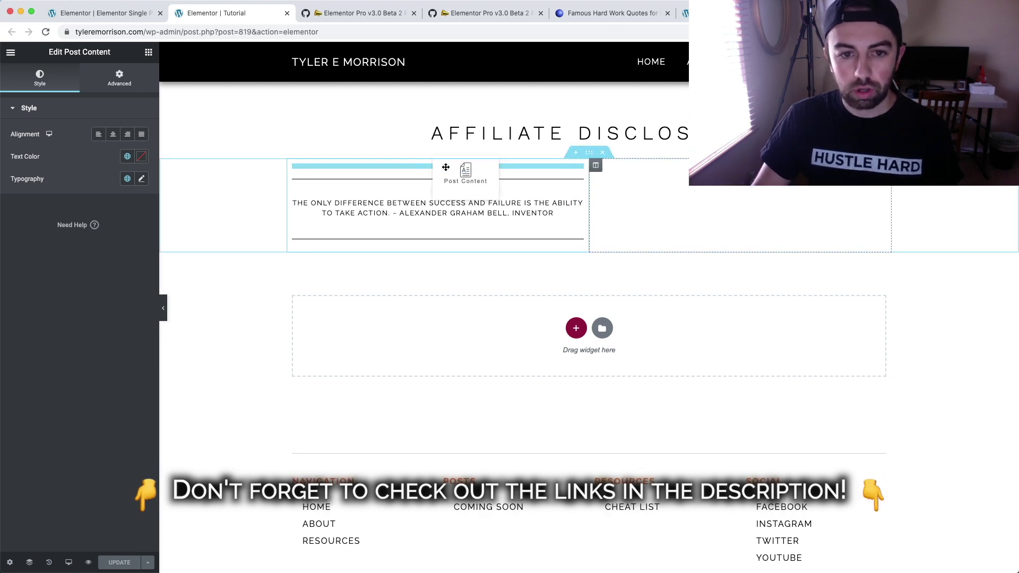
# Step: Move Post Content above the quote in the left column and delete the empty right column
pyautogui.moveTo(642, 174); pyautogui.dragTo(441, 174)
pyautogui.rightClick(606, 165)
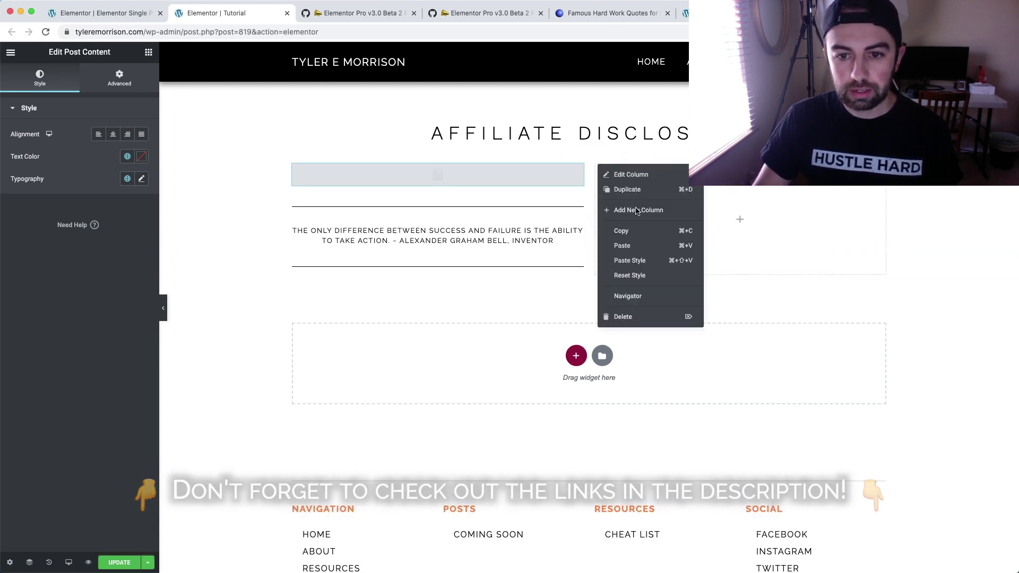
pyautogui.click(651, 316)
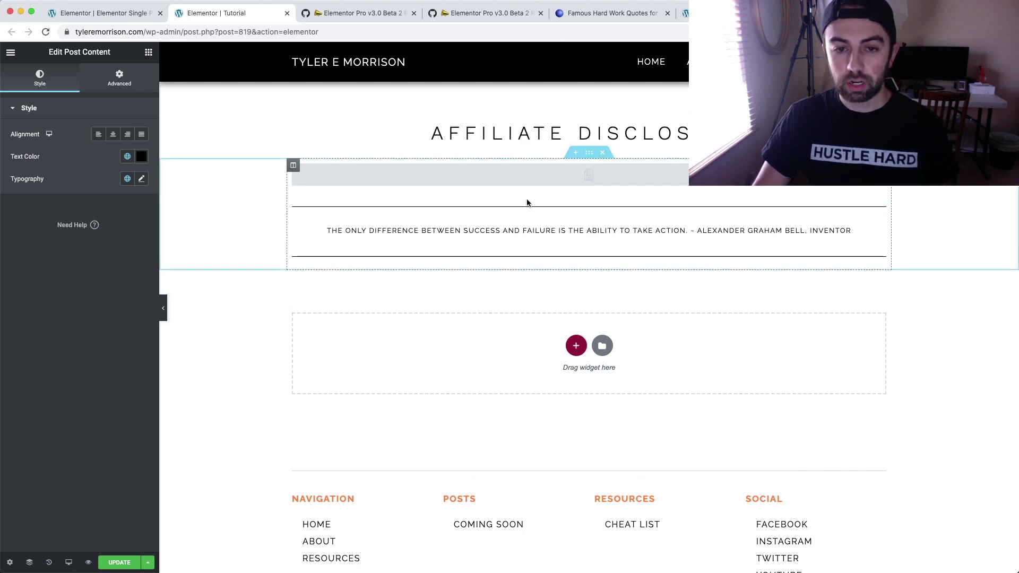
# Step: Insert the saved Email Footer template from My Templates below the quote
pyautogui.click(604, 346)
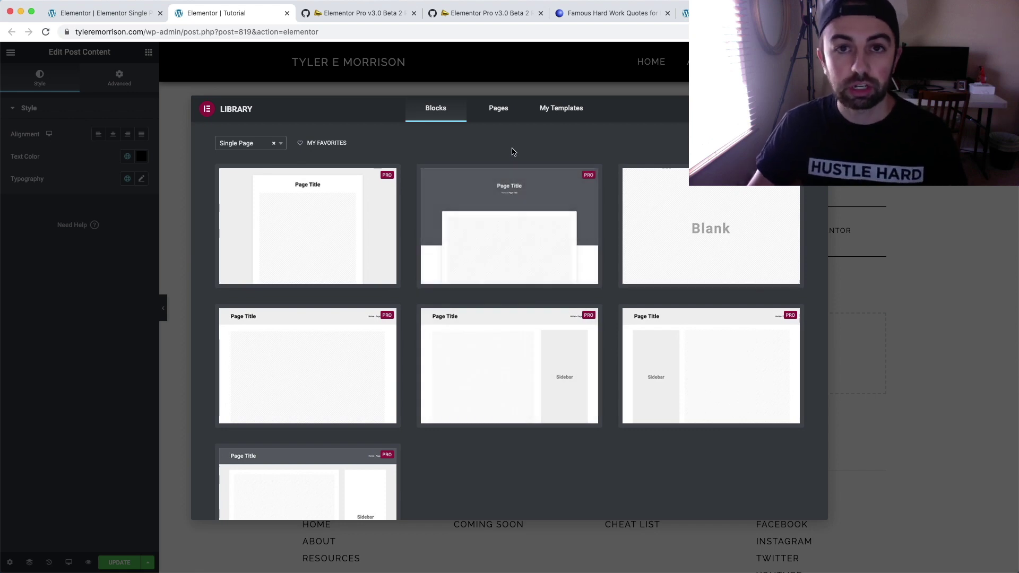
pyautogui.click(550, 113)
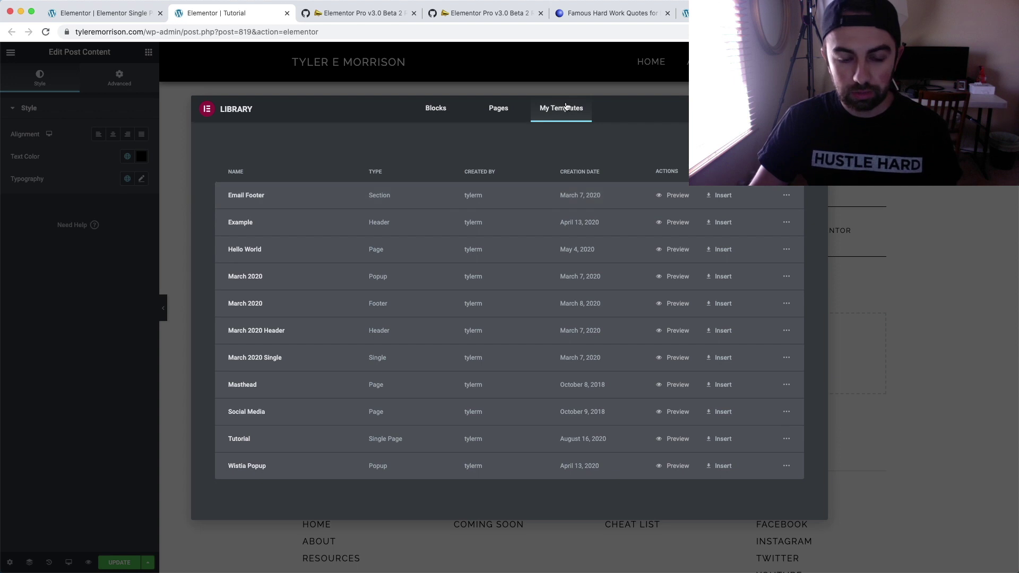
pyautogui.click(724, 199)
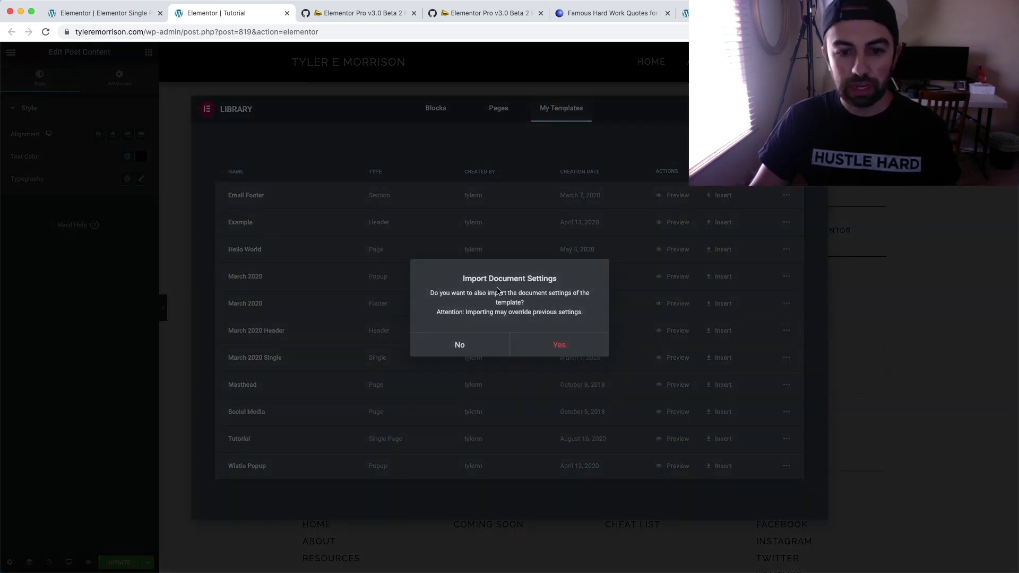
pyautogui.click(576, 346)
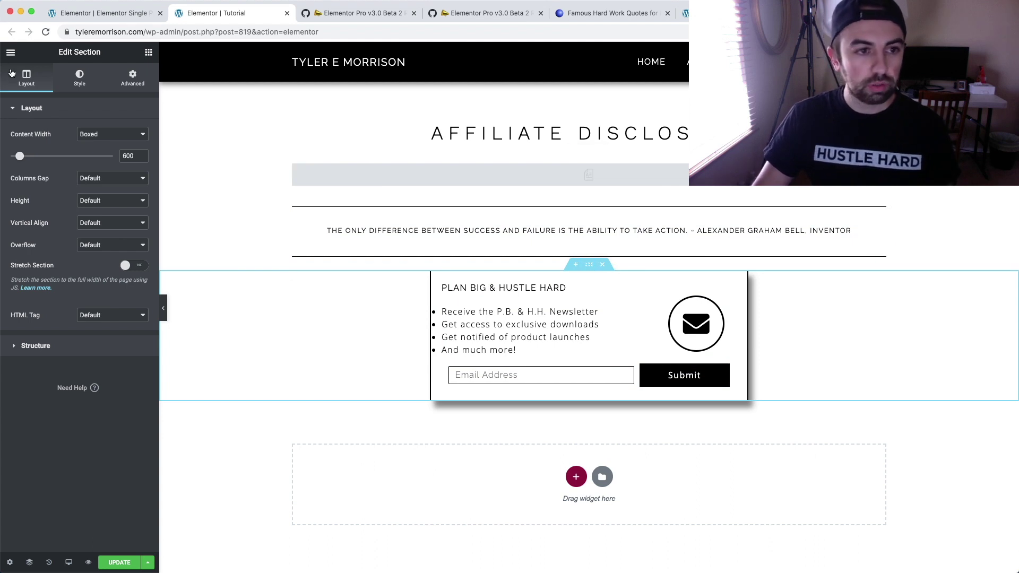
# Step: Add a Spacer above the Email Footer signup section and reload the live About page
pyautogui.click(11, 52)
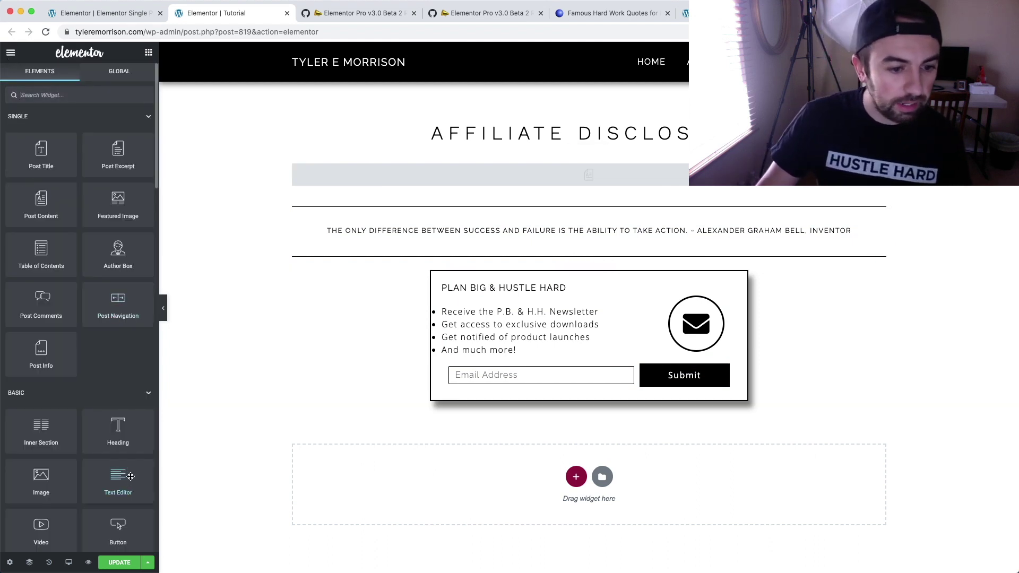
pyautogui.scroll(-2, 117, 320)
pyautogui.scroll(2, 122, 372)
pyautogui.scroll(-5, 130, 480)
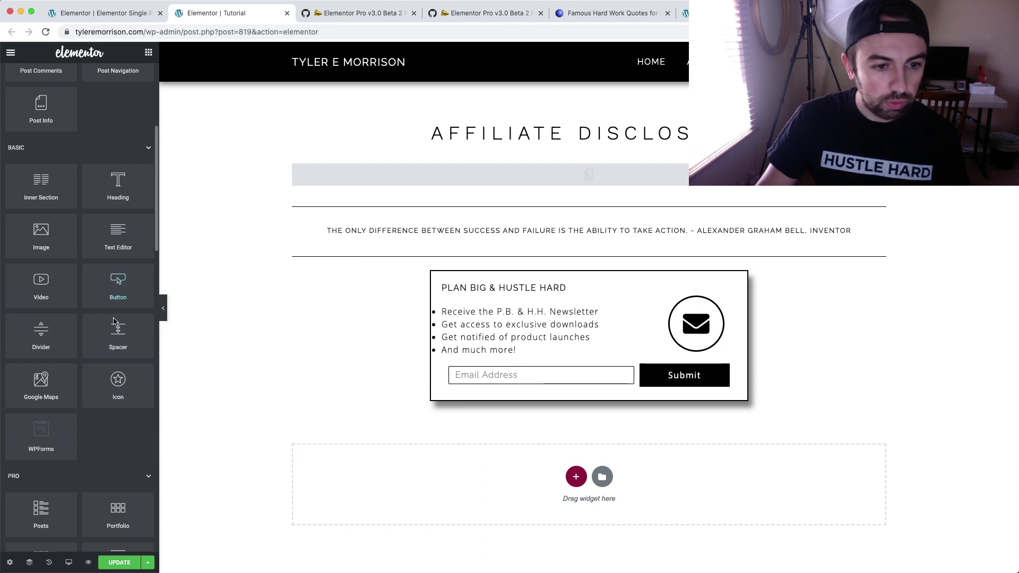
pyautogui.moveTo(114, 321); pyautogui.dragTo(599, 268)
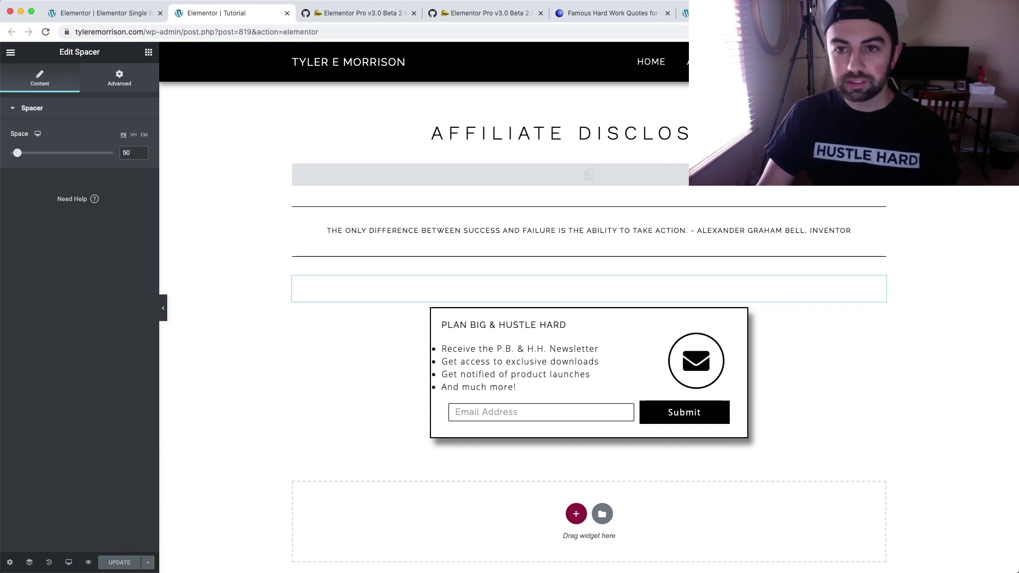
pyautogui.press('super+9')
pyautogui.click(46, 33)
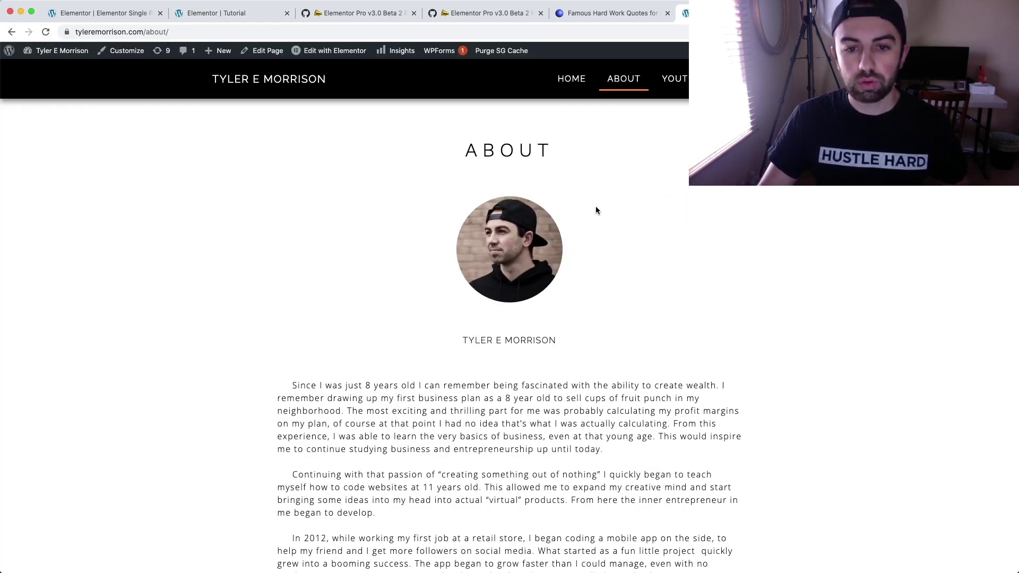
# Step: Scroll the live About page to check the quote and email opt-in
pyautogui.scroll(-6, 596, 206)
pyautogui.scroll(-4, 596, 206)
pyautogui.scroll(-4, 595, 206)
pyautogui.scroll(-4, 596, 207)
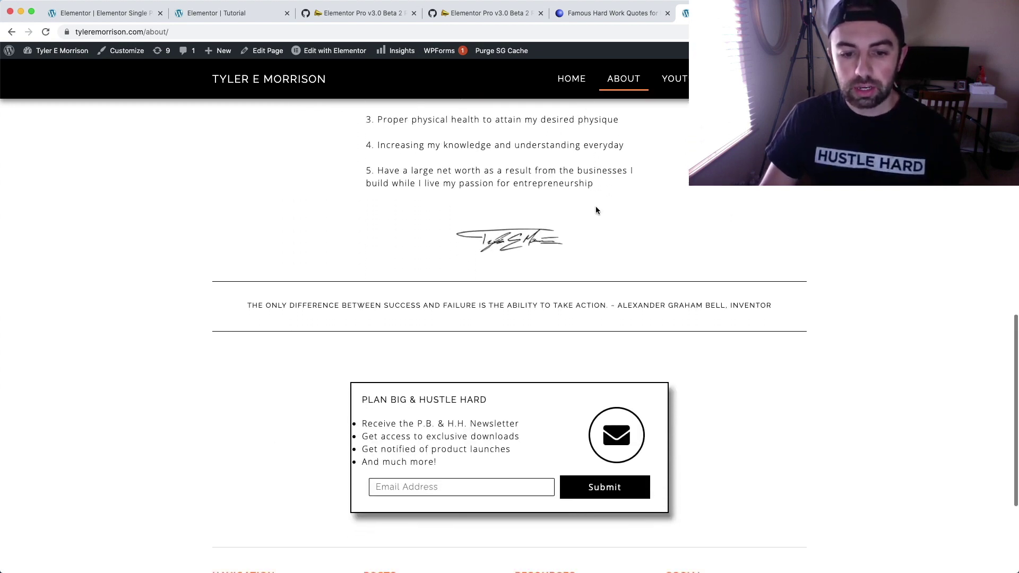
pyautogui.scroll(-2, 595, 207)
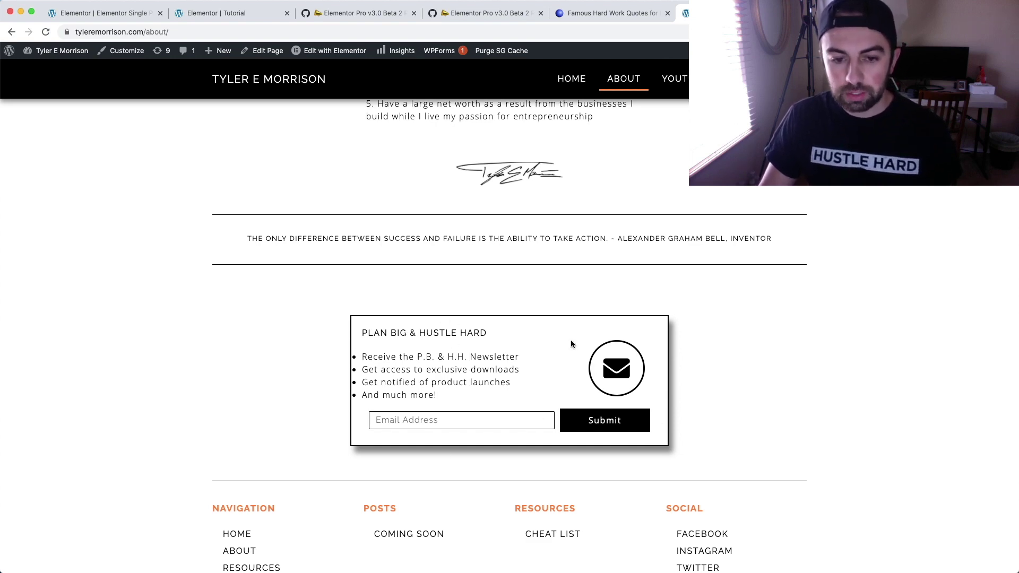
pyautogui.scroll(6, 547, 296)
pyautogui.scroll(5, 546, 295)
pyautogui.scroll(4, 547, 212)
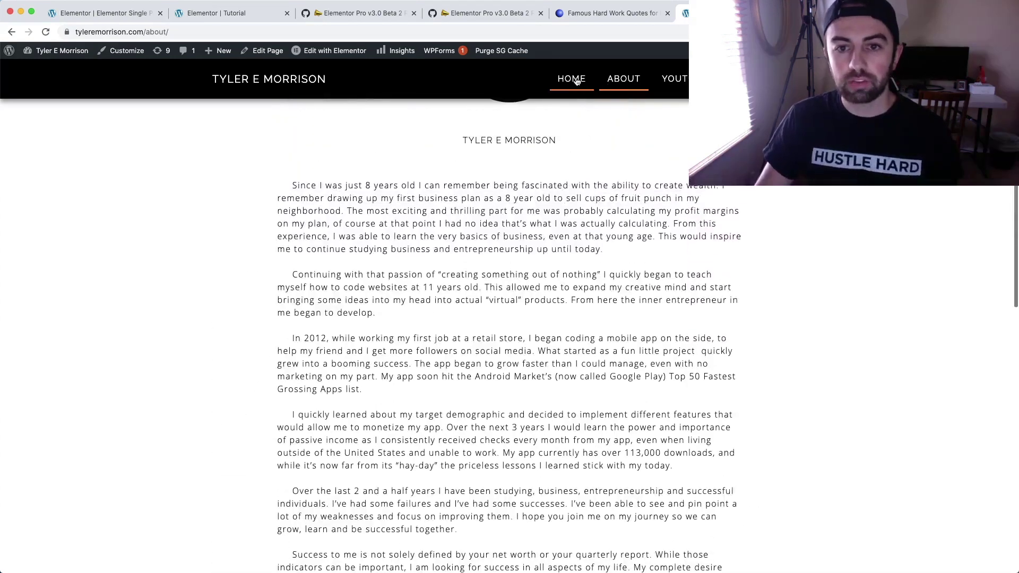
# Step: Open the Home page and scroll it to confirm the same quote and opt-in appear
pyautogui.click(577, 81)
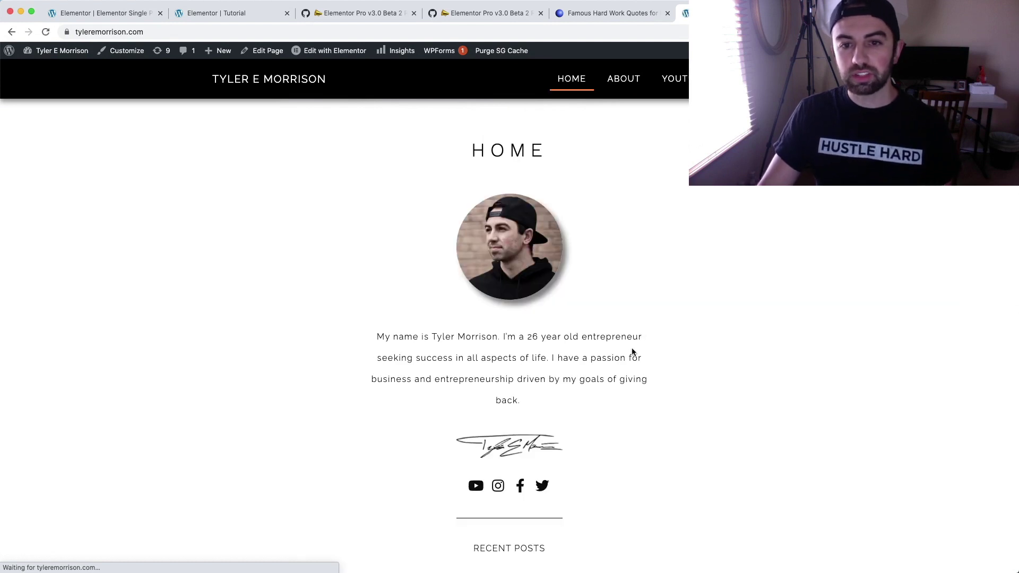
pyautogui.scroll(-2, 632, 350)
pyautogui.scroll(-10, 630, 349)
pyautogui.scroll(-2, 627, 350)
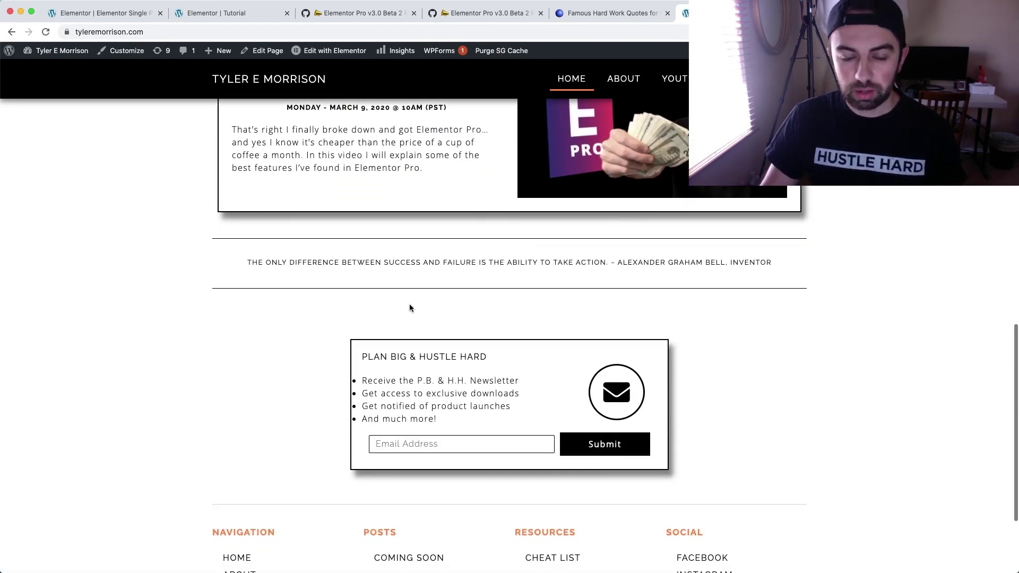
pyautogui.scroll(2, 472, 306)
pyautogui.scroll(5, 743, 313)
pyautogui.scroll(2, 742, 313)
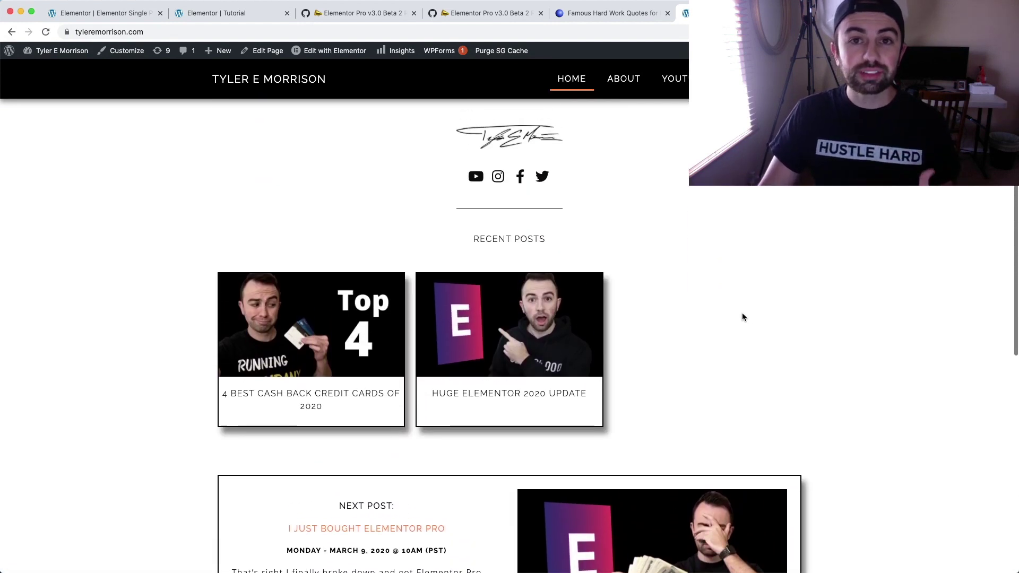
pyautogui.scroll(2, 742, 317)
pyautogui.scroll(3, 742, 317)
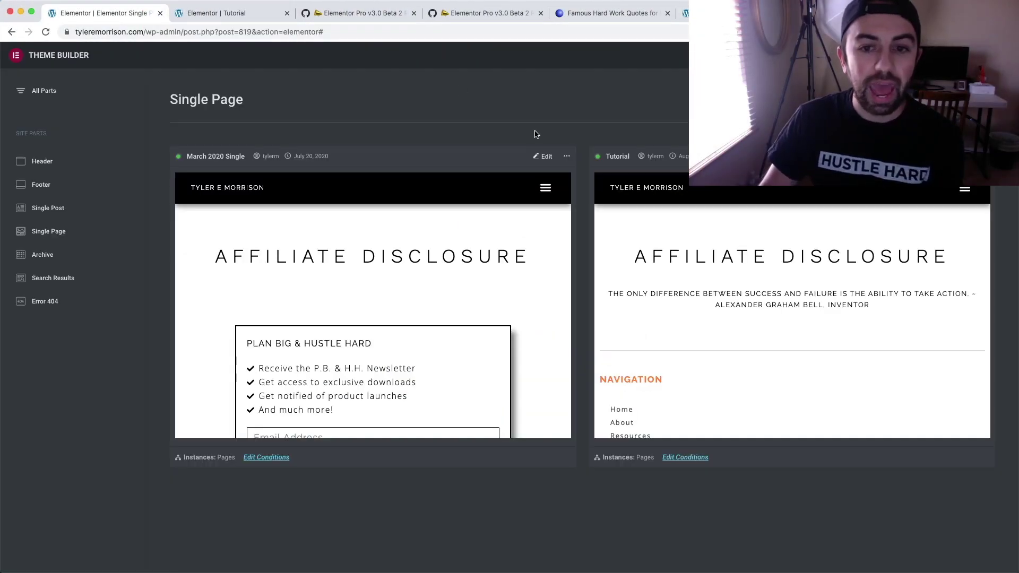
# Step: Switch Theme Builder to All Parts to list every global template, including Tutorial
pyautogui.click(70, 96)
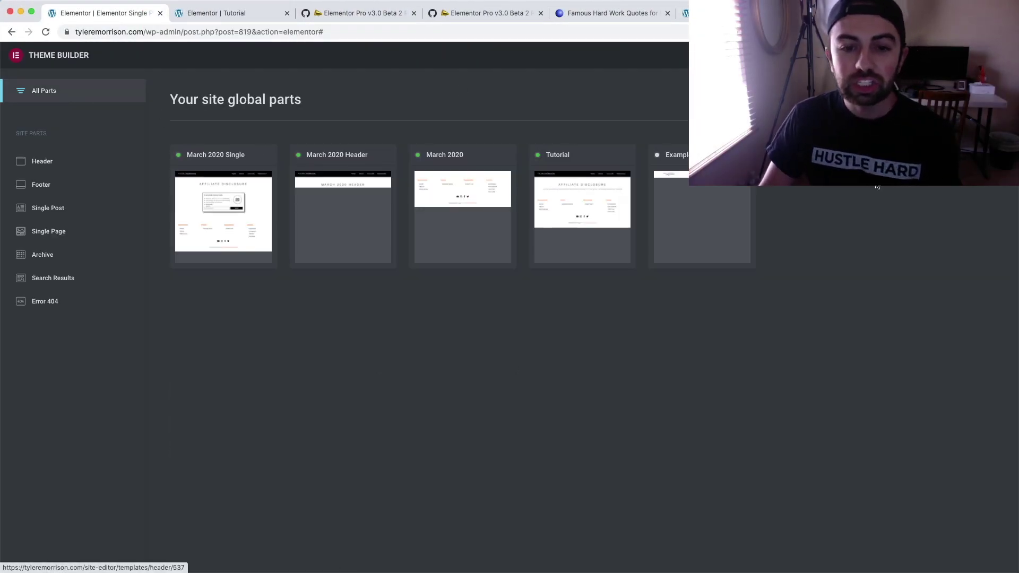